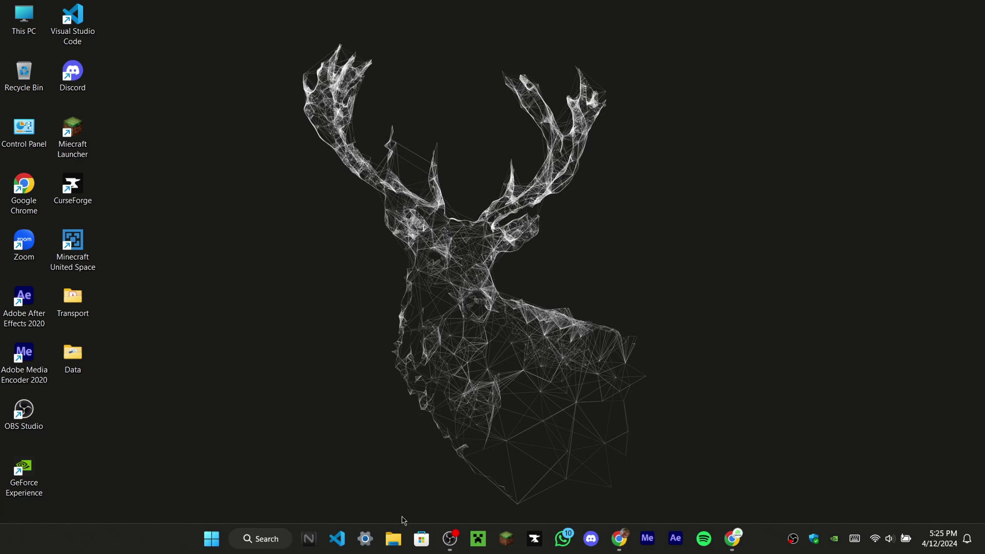
# Step: Open File Explorer and view the general properties of the Windows (C:) drive
pyautogui.click(398, 537)
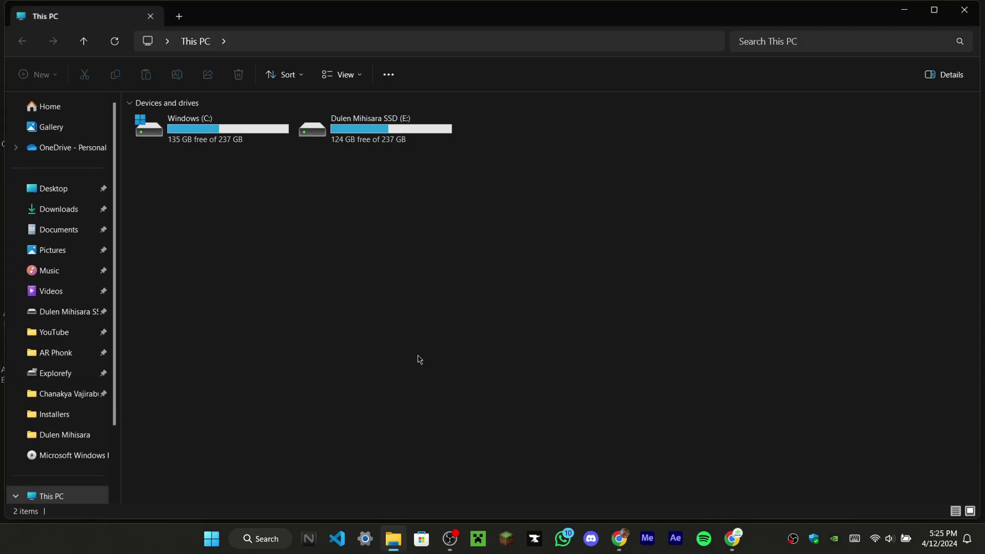
pyautogui.rightClick(228, 137)
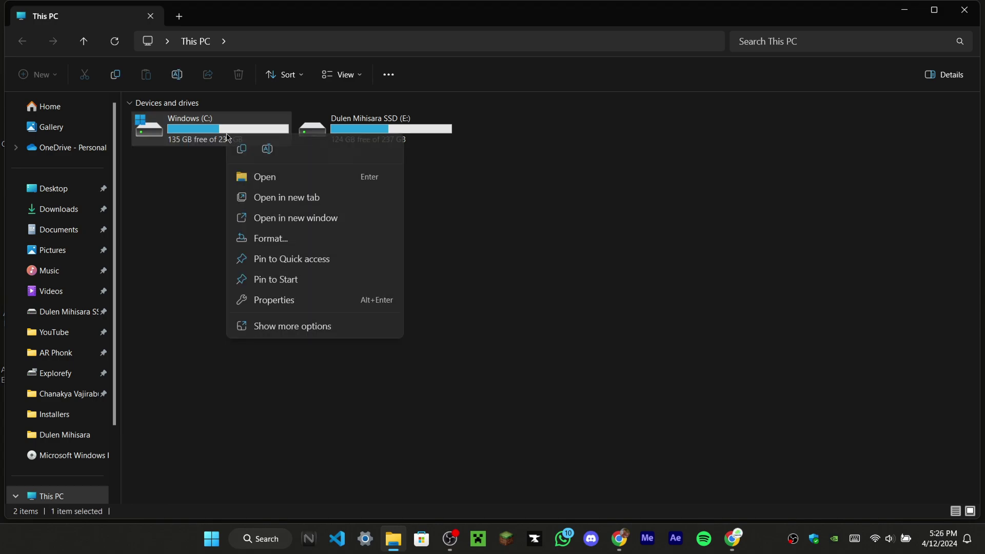
pyautogui.click(275, 300)
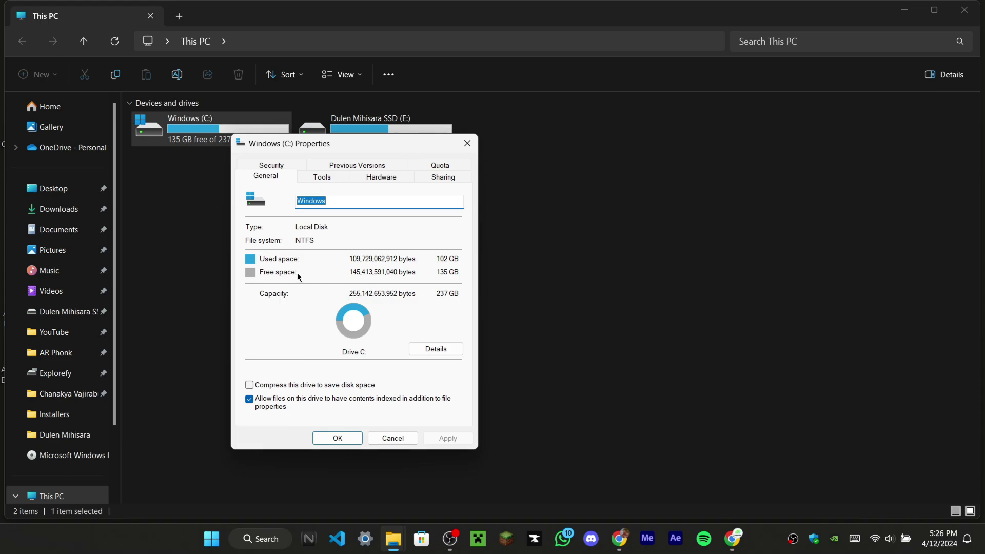
pyautogui.click(464, 145)
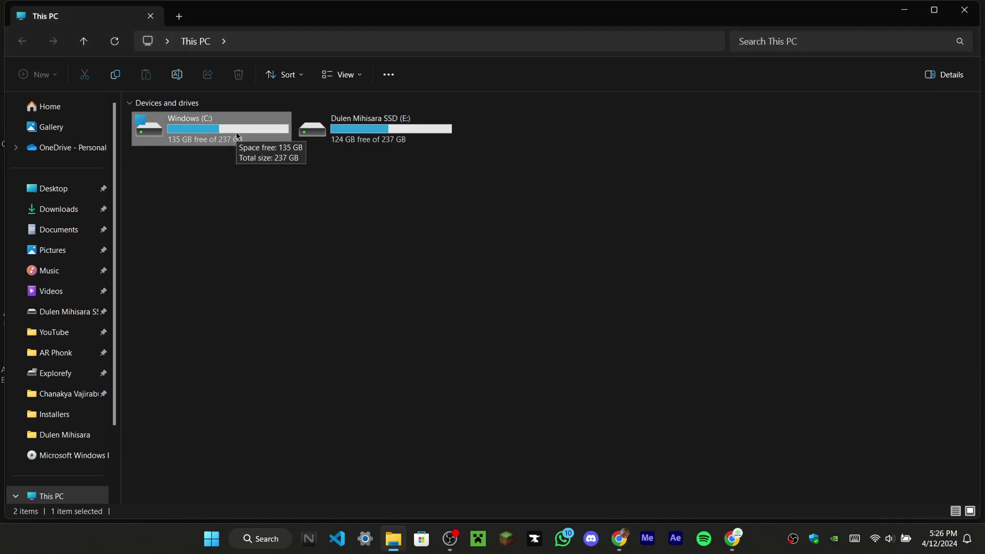
# Step: From the Windows (C:) drive's properties, open its storage usage details and go to the Temporary files list
pyautogui.hotkey('alt', 'Return')
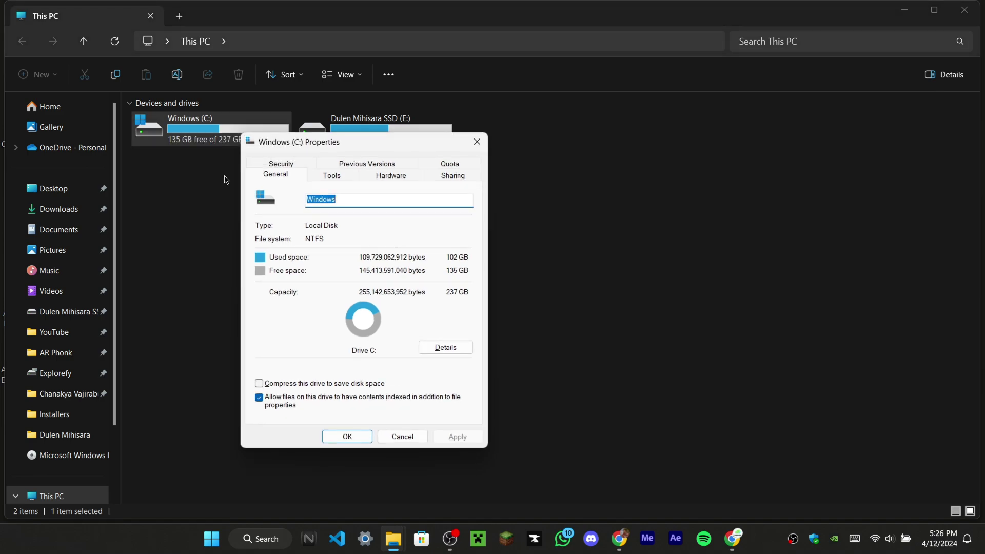
pyautogui.click(269, 174)
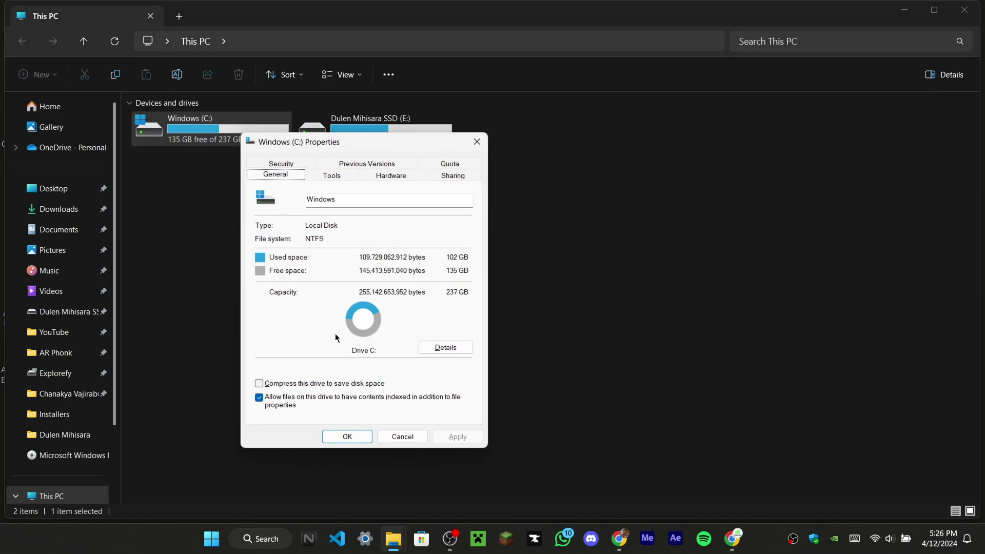
pyautogui.click(453, 349)
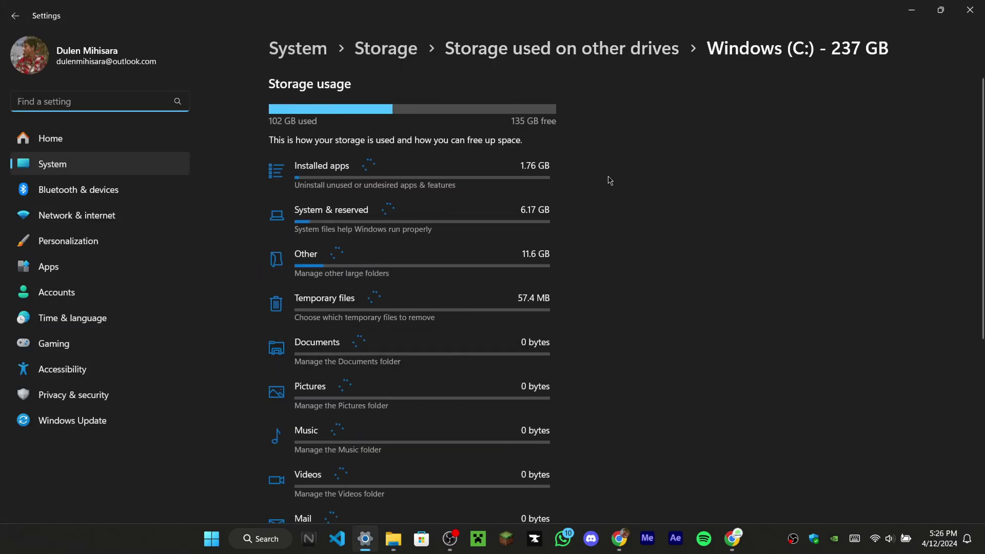
pyautogui.scroll(-2, 630, 256)
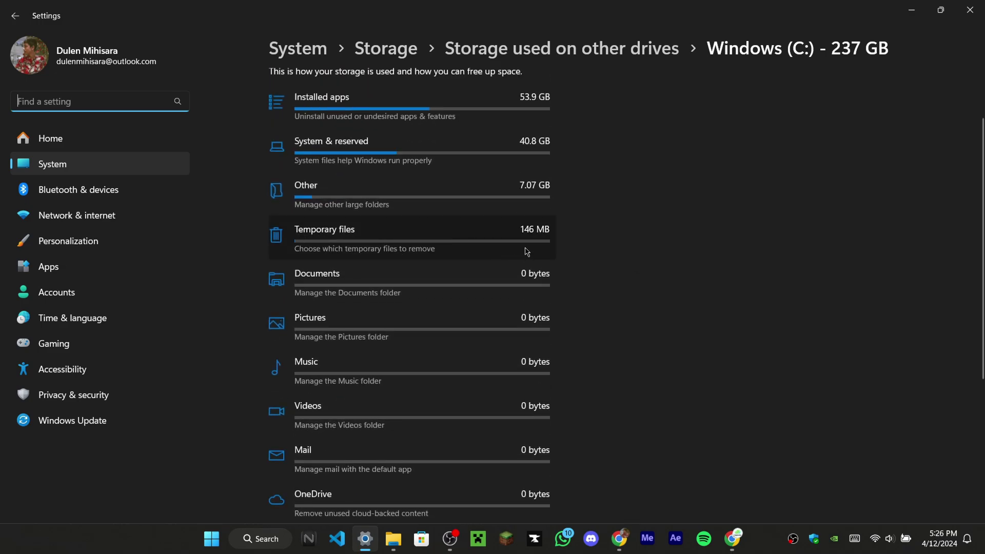
pyautogui.click(468, 249)
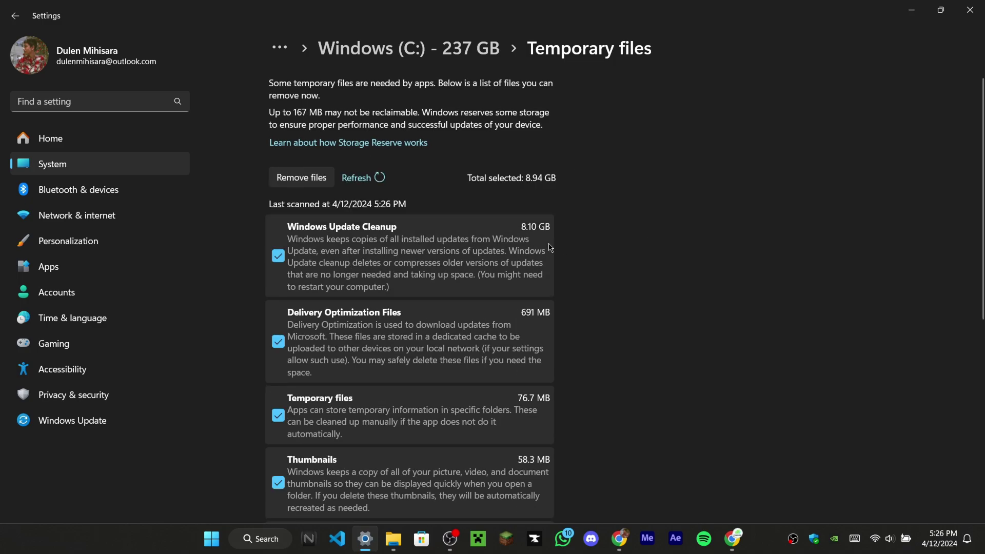
# Step: Exclude Windows Update Cleanup from the selection and permanently remove the remaining selected temporary files
pyautogui.click(278, 256)
pyautogui.scroll(-5, 654, 277)
pyautogui.scroll(5, 654, 282)
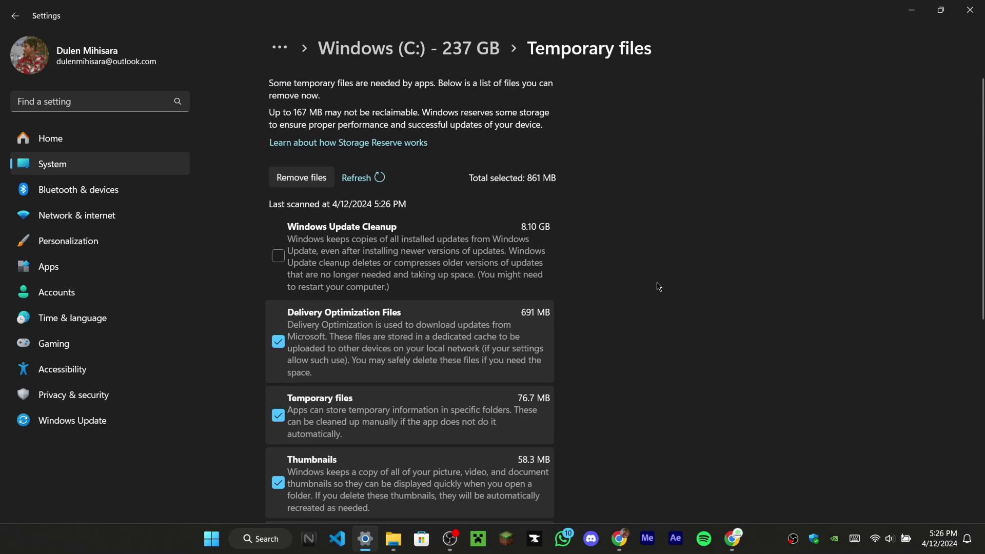
pyautogui.click(313, 183)
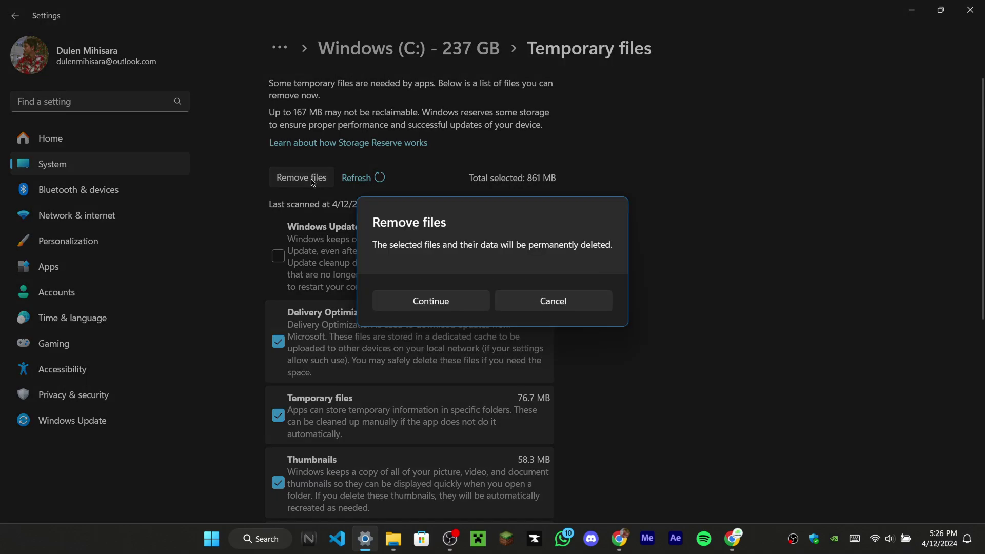
pyautogui.click(431, 300)
pyautogui.scroll(-4, 433, 302)
pyautogui.scroll(-2, 433, 301)
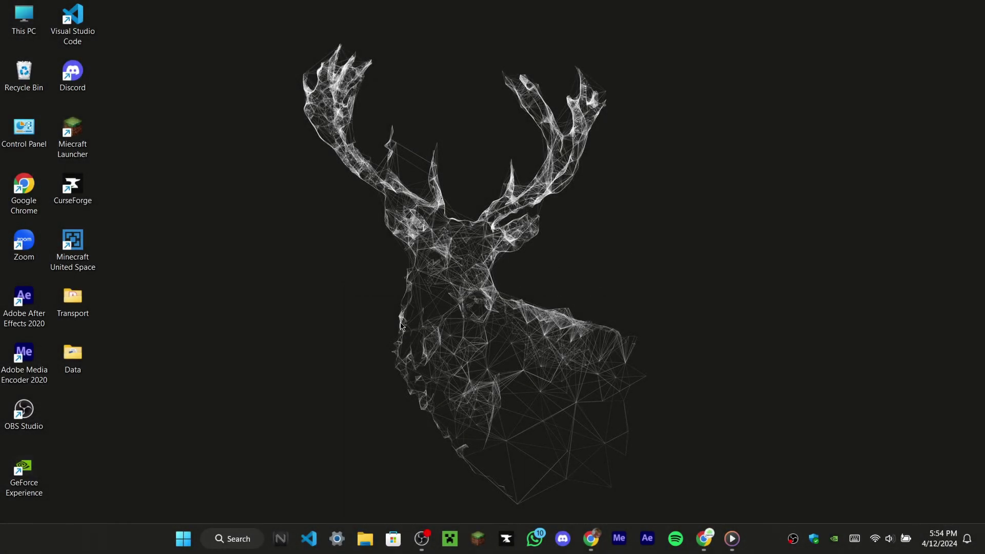
# Step: Open Task Manager in a maximized window and show the list of startup apps
pyautogui.hotkey('ctrl', 'shift', 'Escape')
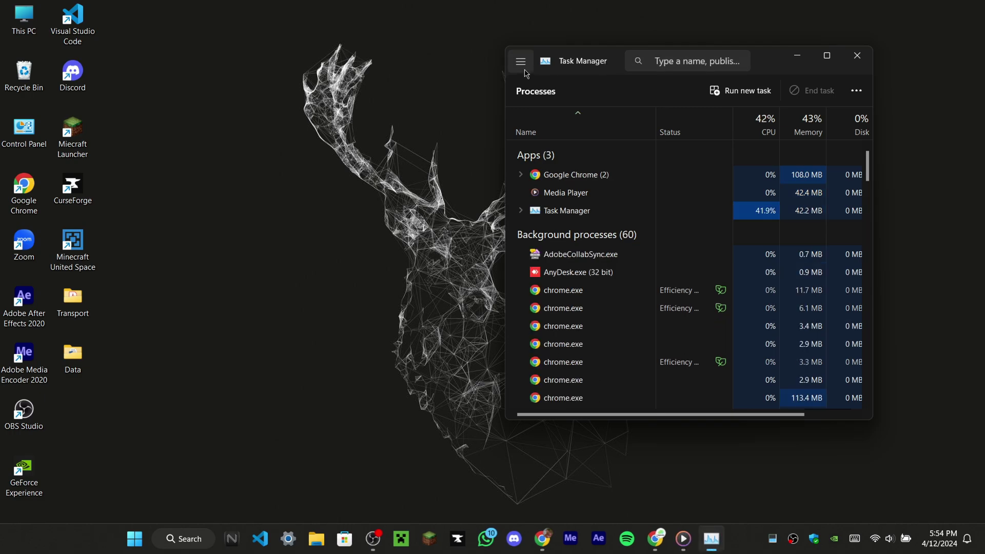
pyautogui.click(517, 64)
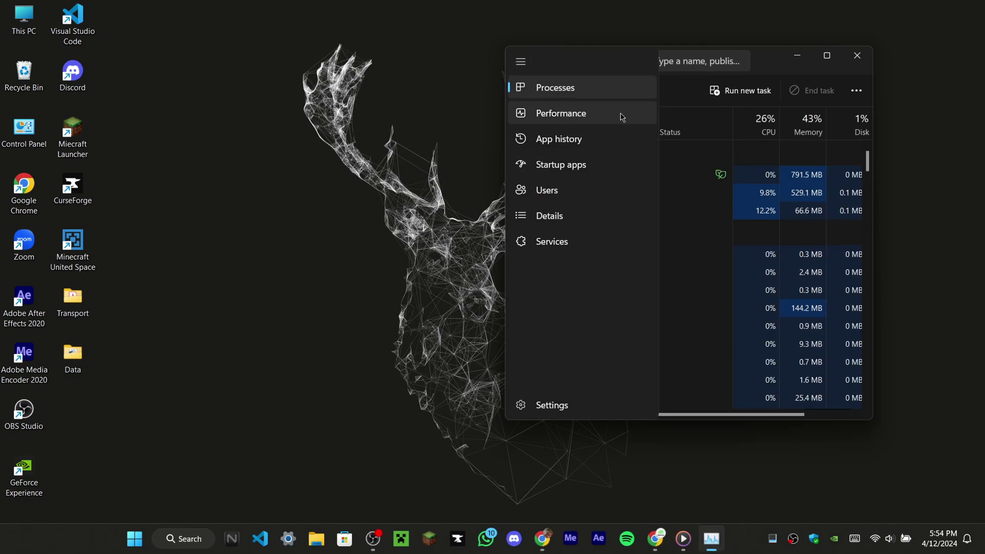
pyautogui.click(821, 59)
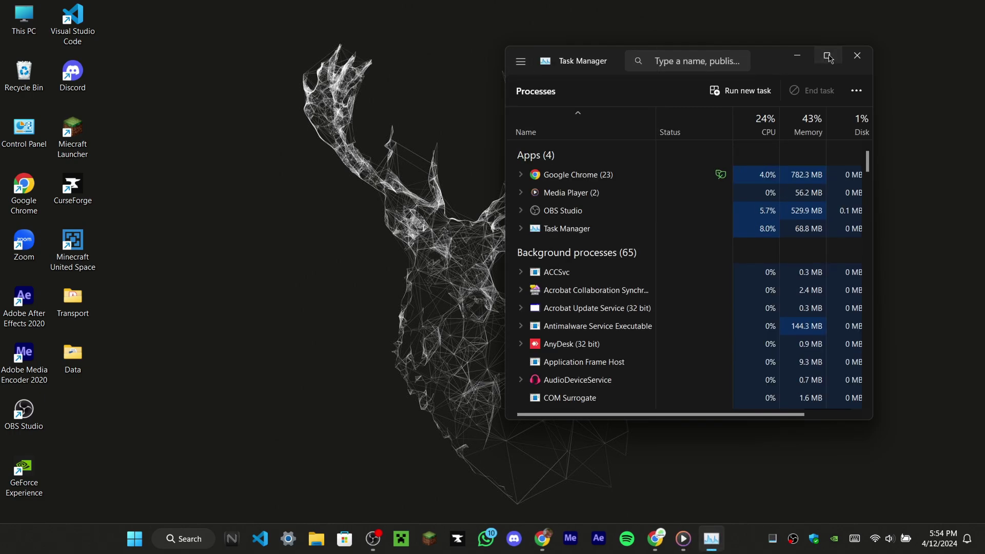
pyautogui.click(826, 55)
pyautogui.click(15, 40)
pyautogui.click(15, 40)
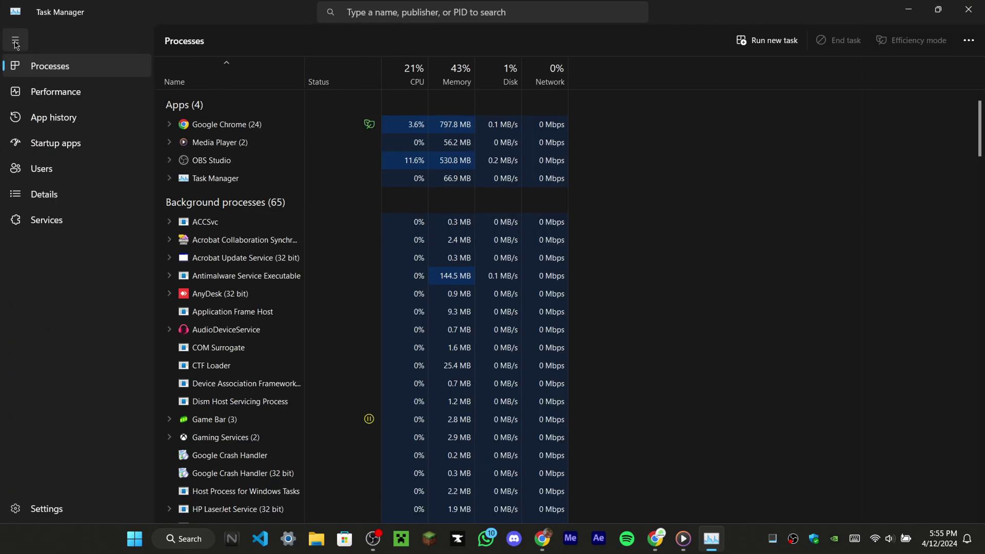
pyautogui.click(64, 145)
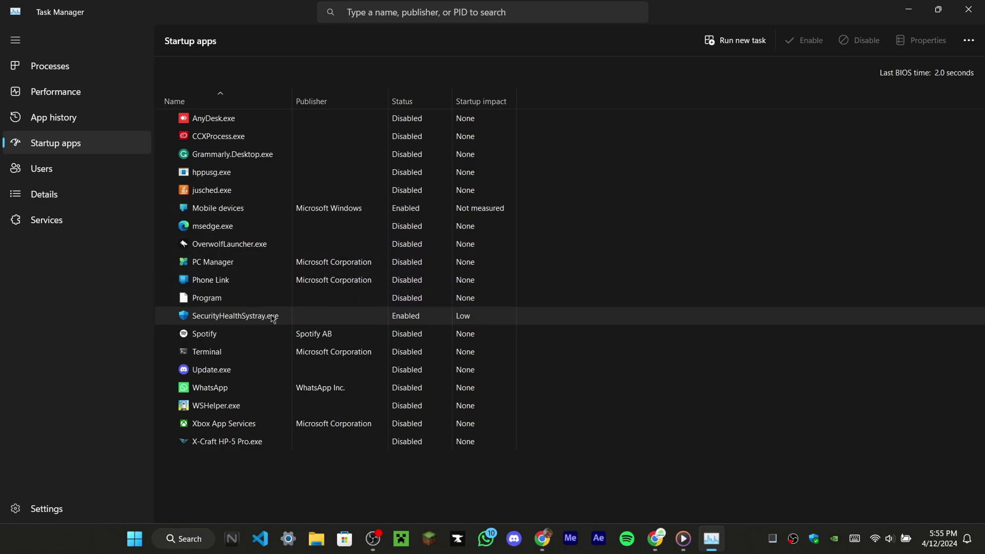
# Step: Check the available startup options for PC Manager and SecurityHealthSystray.exe without changing either app
pyautogui.rightClick(428, 263)
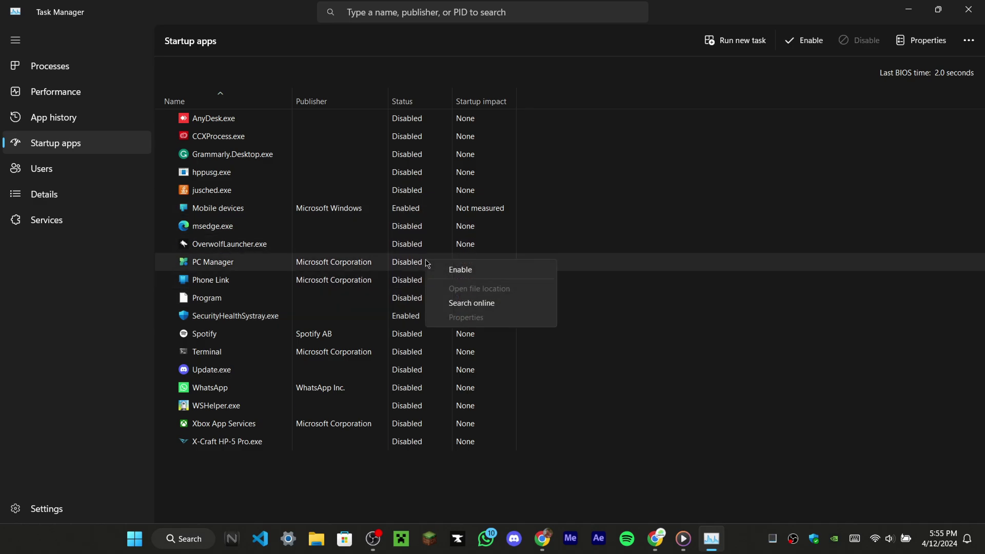
pyautogui.click(401, 268)
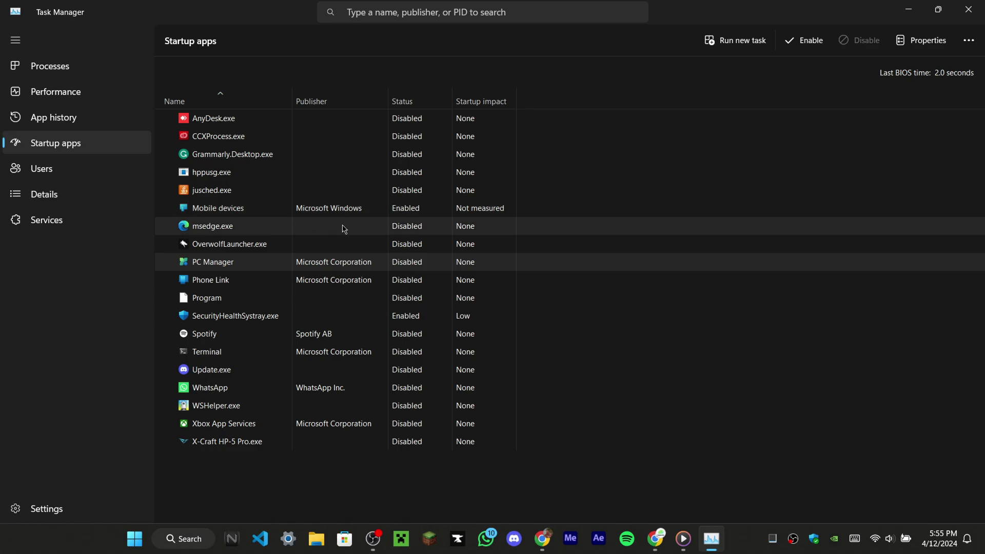
pyautogui.click(258, 319)
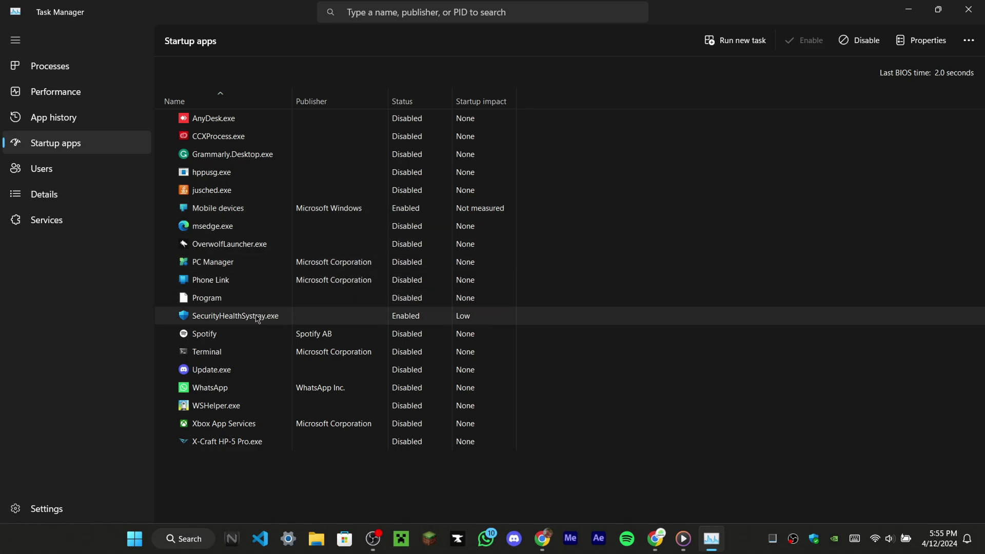
pyautogui.rightClick(339, 315)
pyautogui.press('Escape')
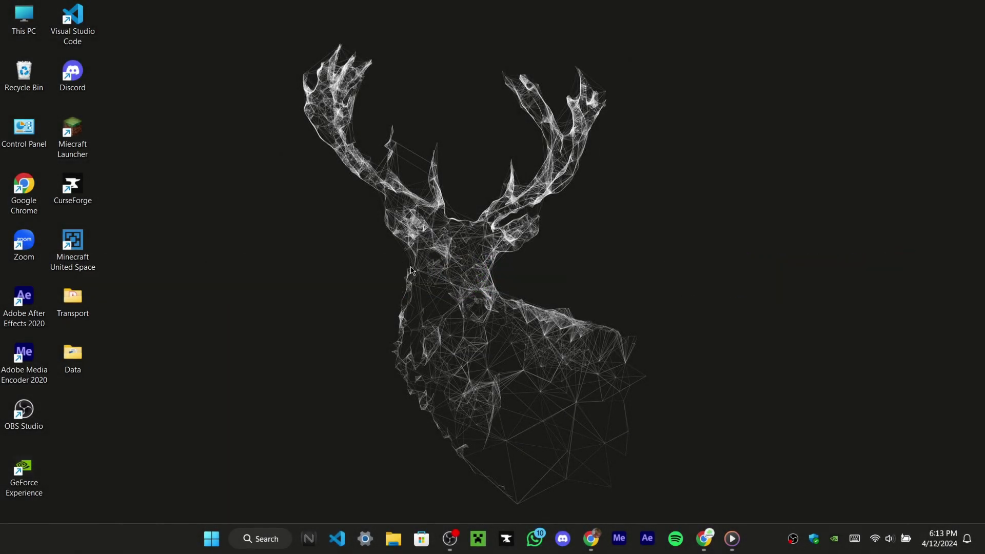
# Step: Open the Storage Sense configuration in the Windows system storage settings
pyautogui.press('super+i')
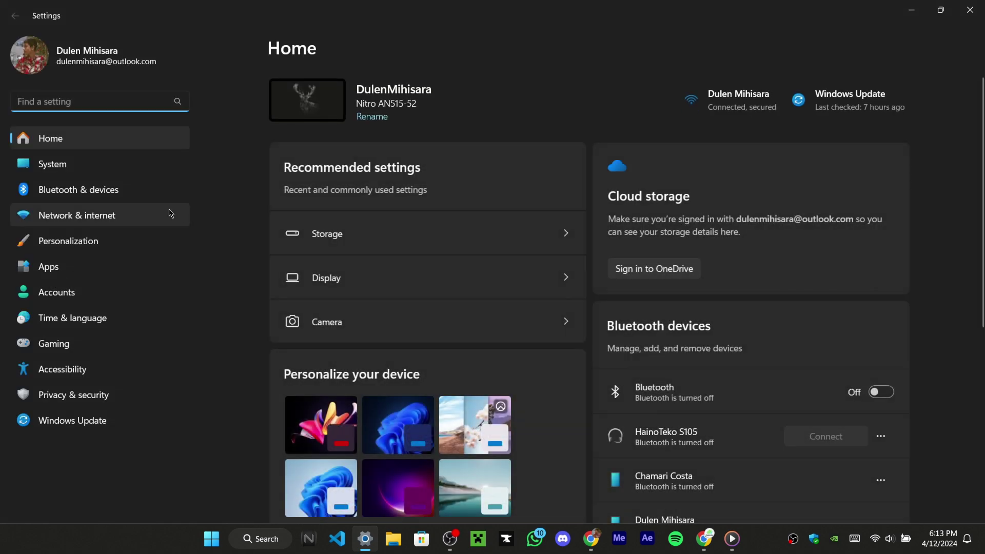
pyautogui.click(96, 173)
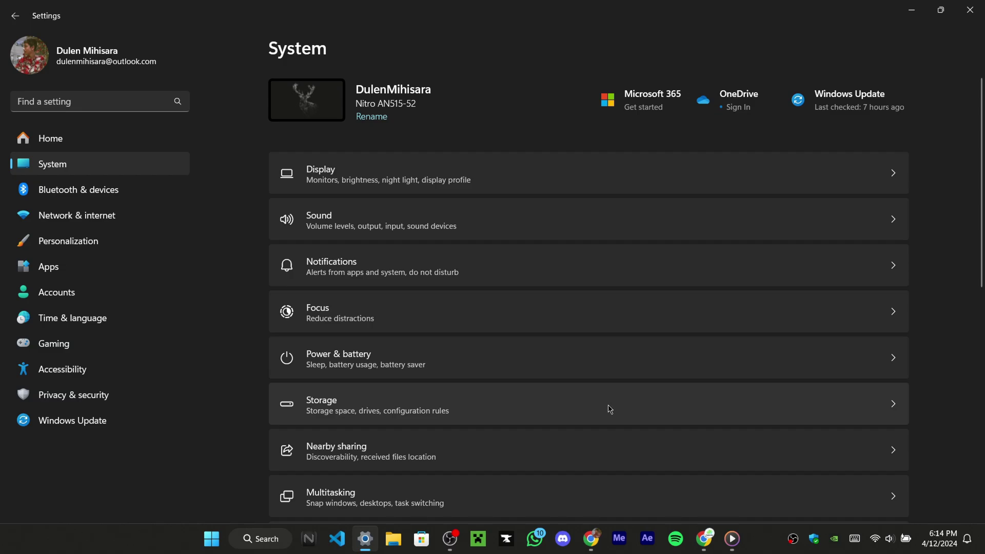
pyautogui.click(496, 411)
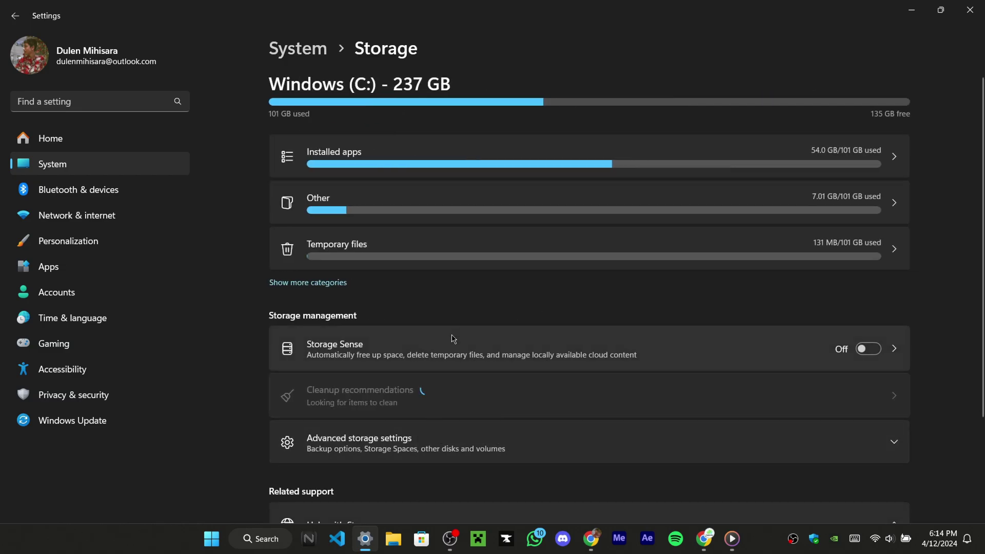
pyautogui.click(471, 352)
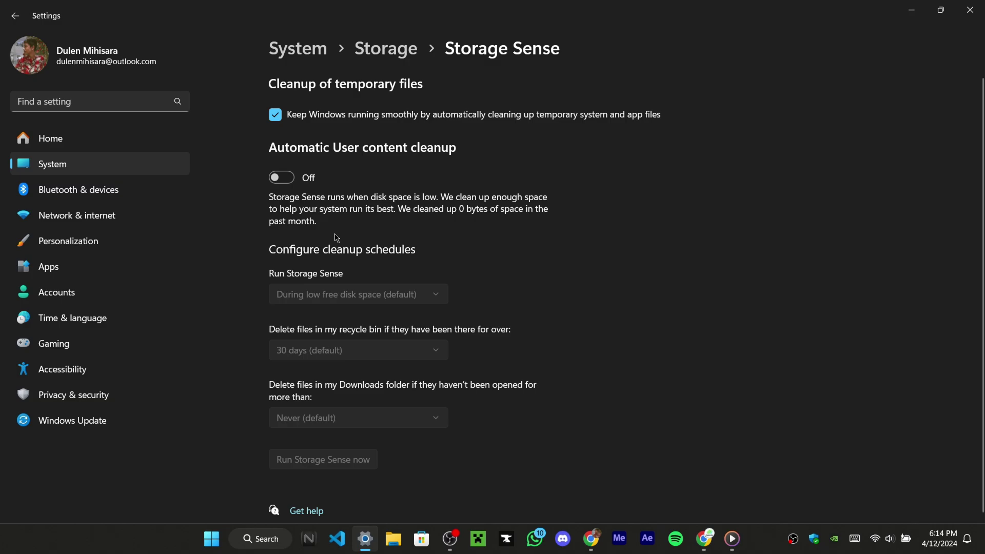
# Step: Turn on automatic user content cleanup and schedule Storage Sense to run every week
pyautogui.click(286, 180)
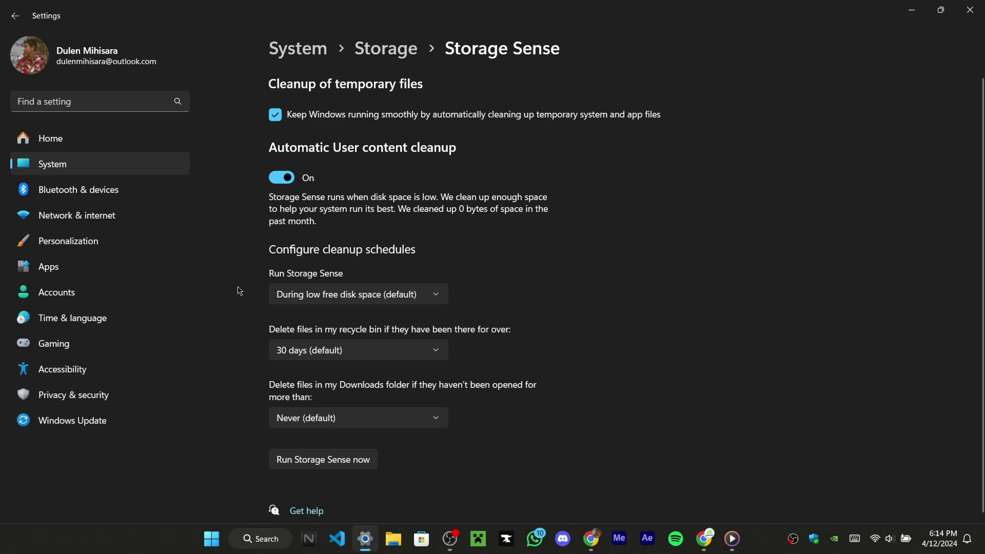
pyautogui.click(409, 301)
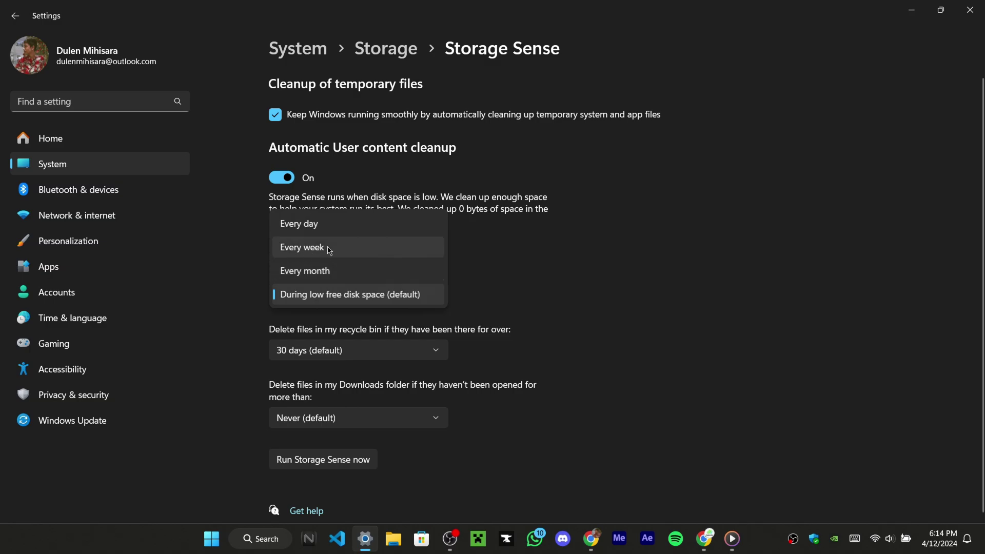
pyautogui.click(341, 248)
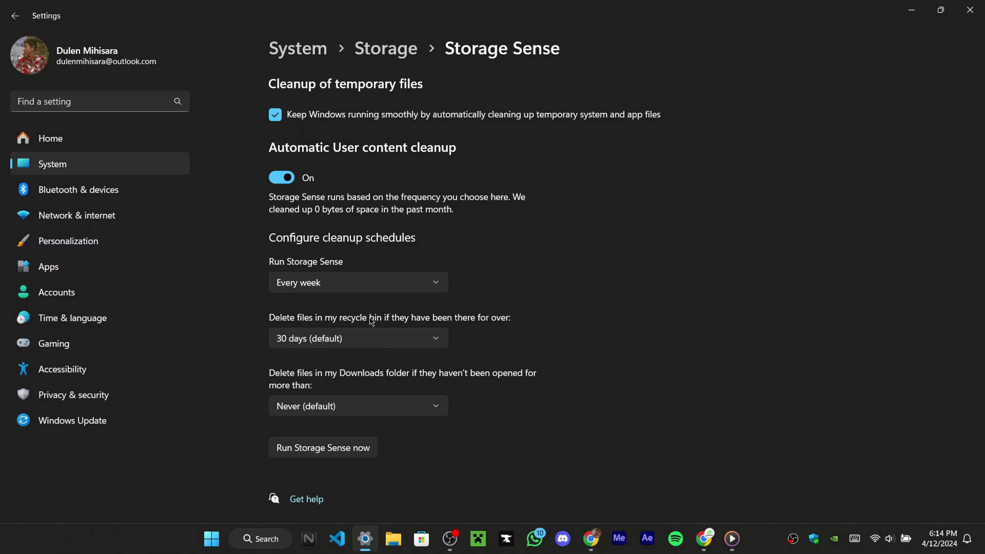
# Step: Set recycle bin file deletion to Never and keep Downloads folder deletion at Never (default)
pyautogui.click(368, 336)
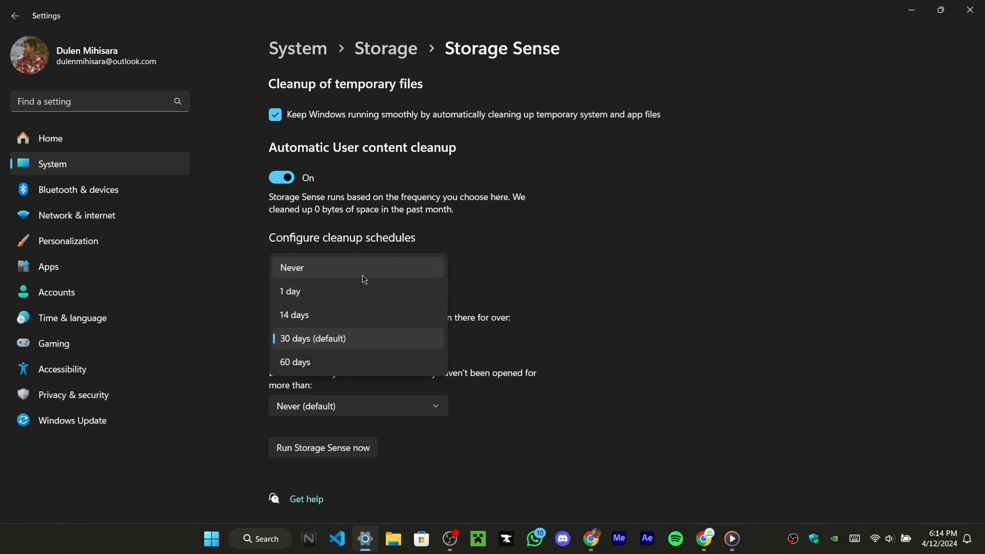
pyautogui.click(359, 267)
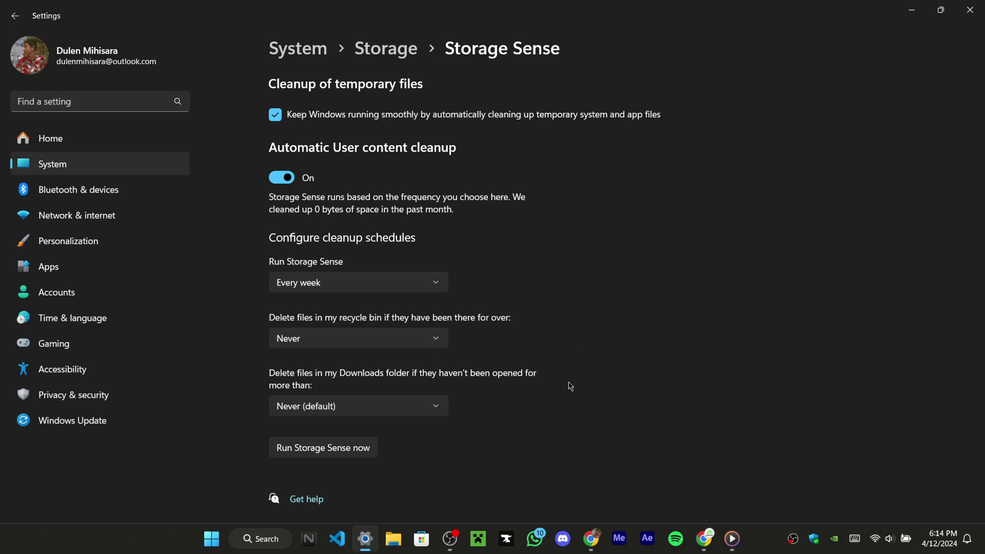
pyautogui.click(407, 406)
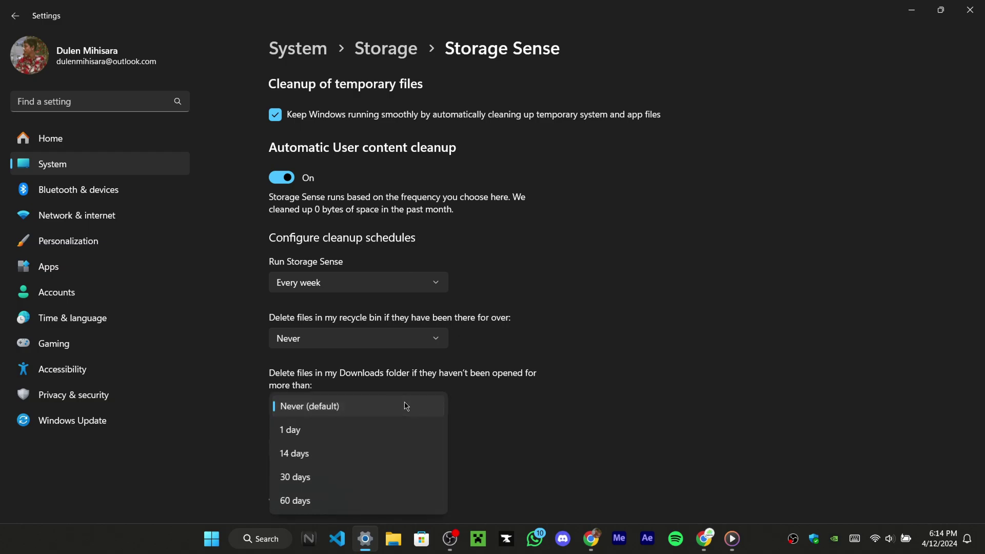
pyautogui.click(407, 406)
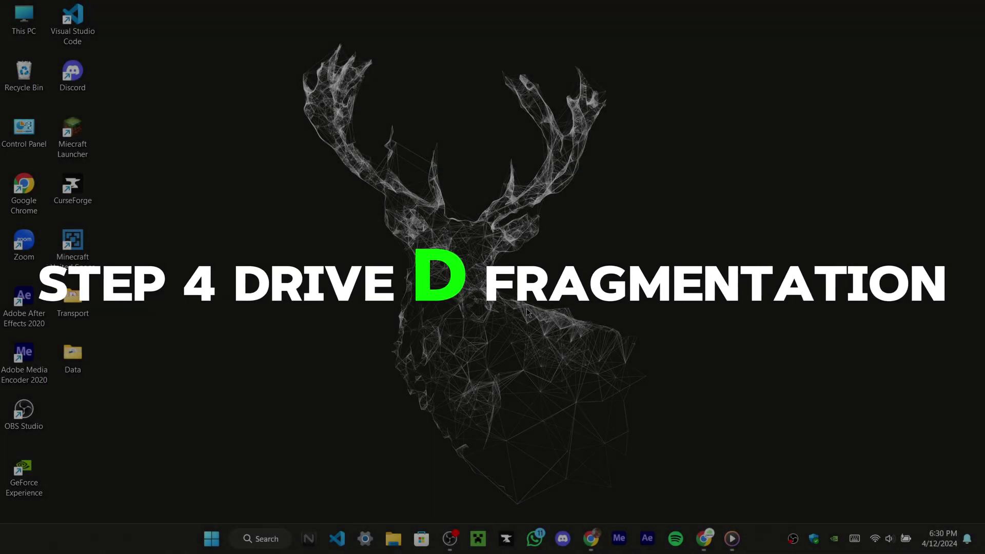
# Step: Find Defragment and Optimize Drives through Windows search and optimize the Windows (C:) drive
pyautogui.click(258, 545)
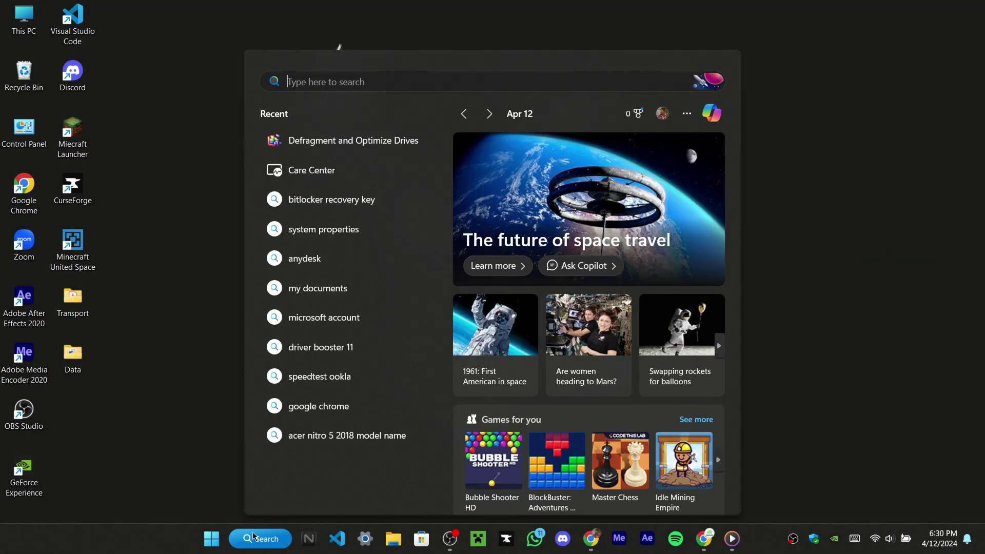
pyautogui.click(212, 474)
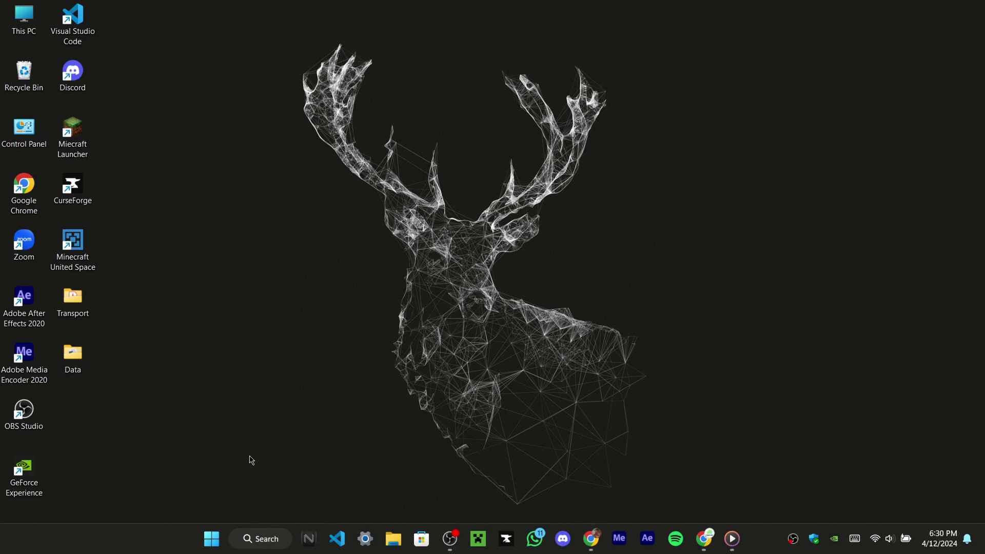
pyautogui.press('super+s')
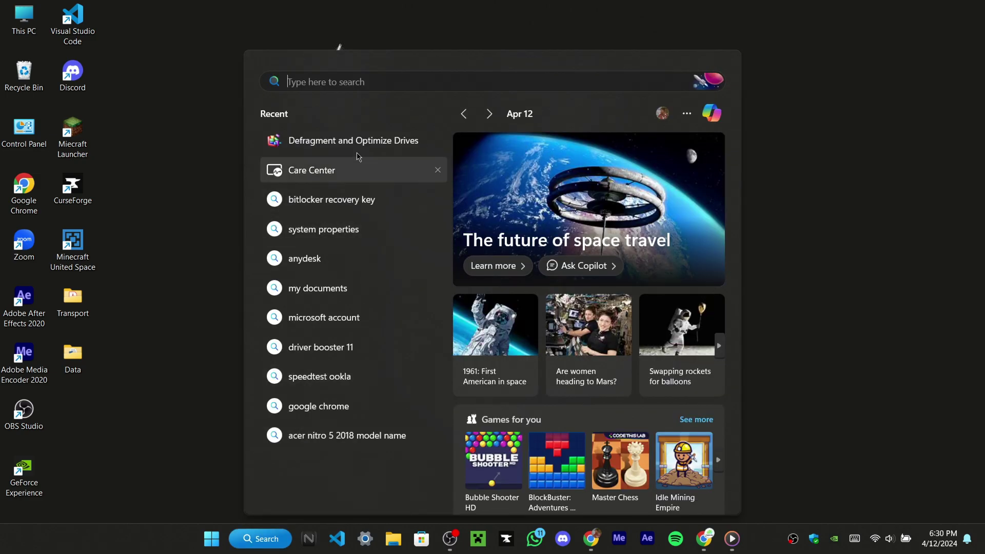
pyautogui.write('defr')
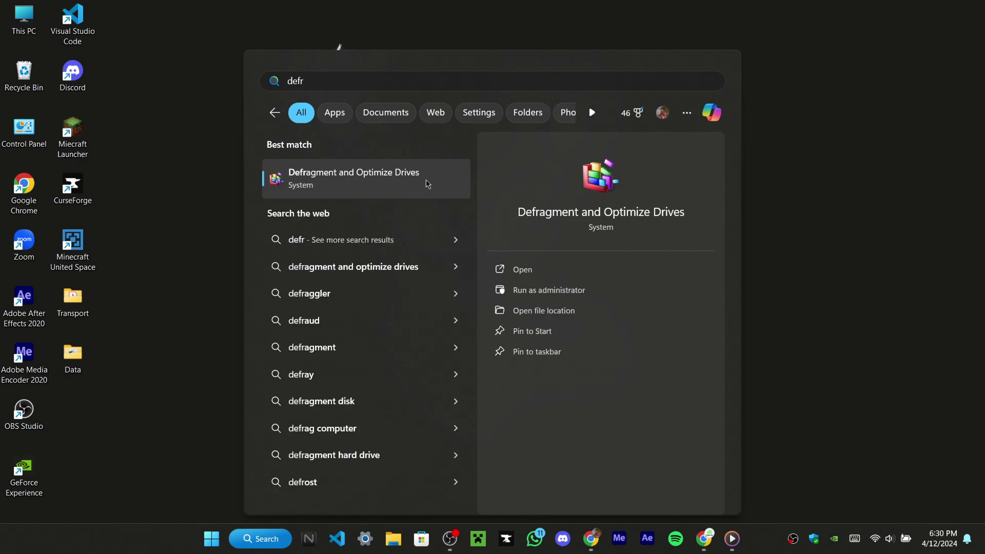
pyautogui.click(384, 180)
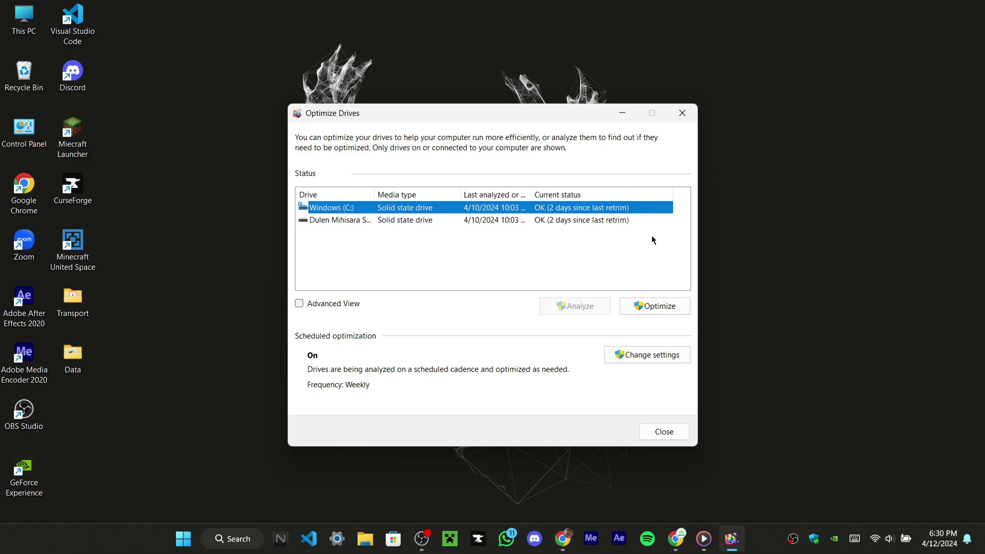
pyautogui.click(659, 309)
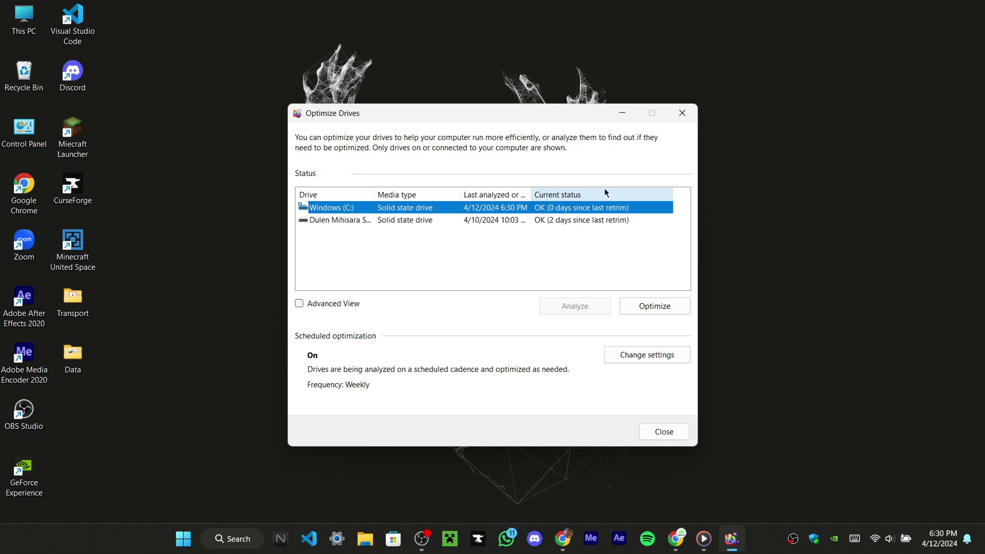
pyautogui.click(663, 432)
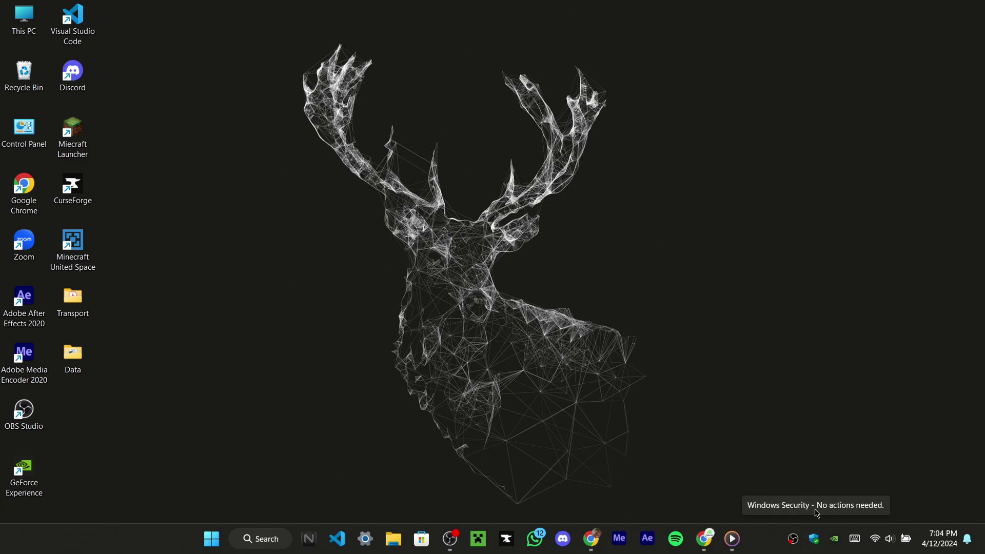
# Step: Review which apps are listed under other system tray icons in the taskbar personalization settings, then return to the desktop
pyautogui.press('super+i')
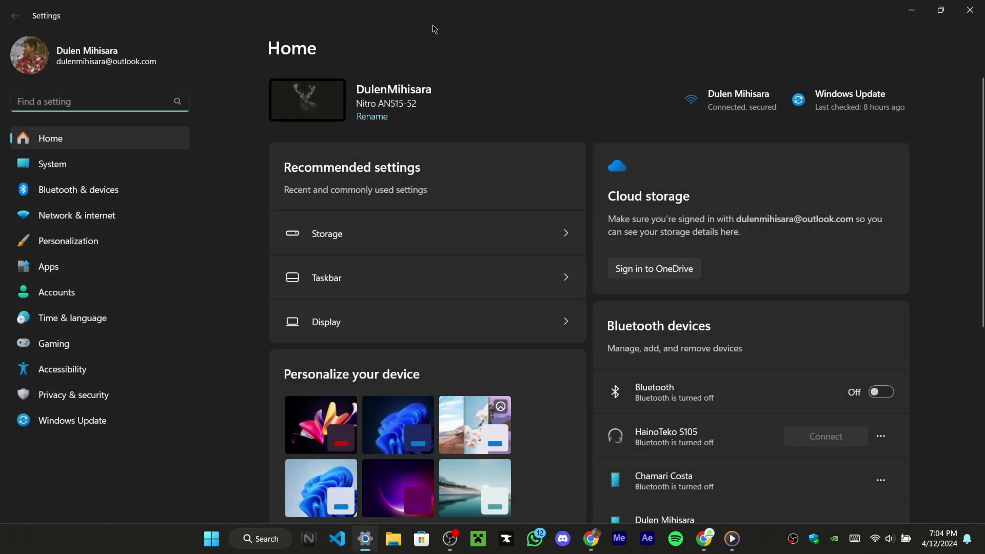
pyautogui.click(116, 244)
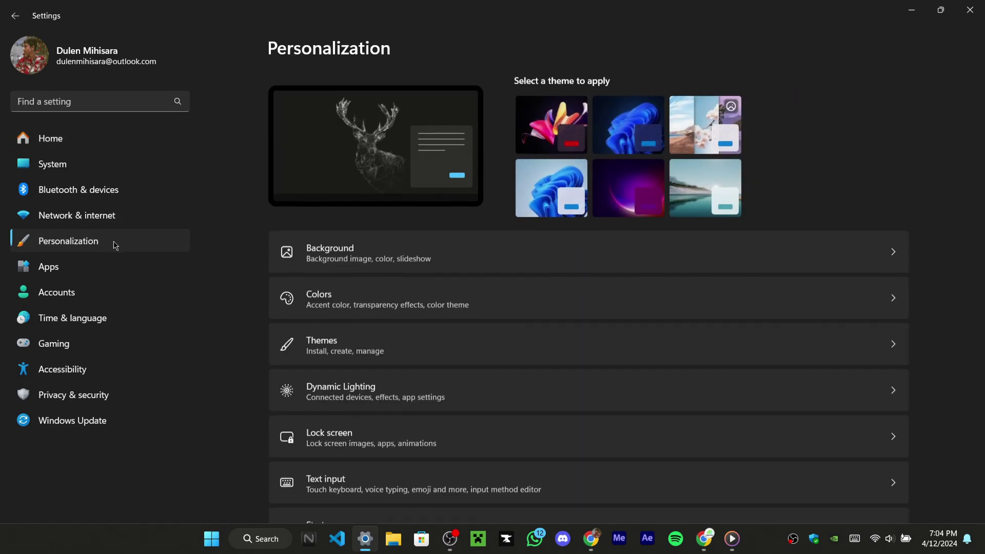
pyautogui.scroll(-2, 388, 411)
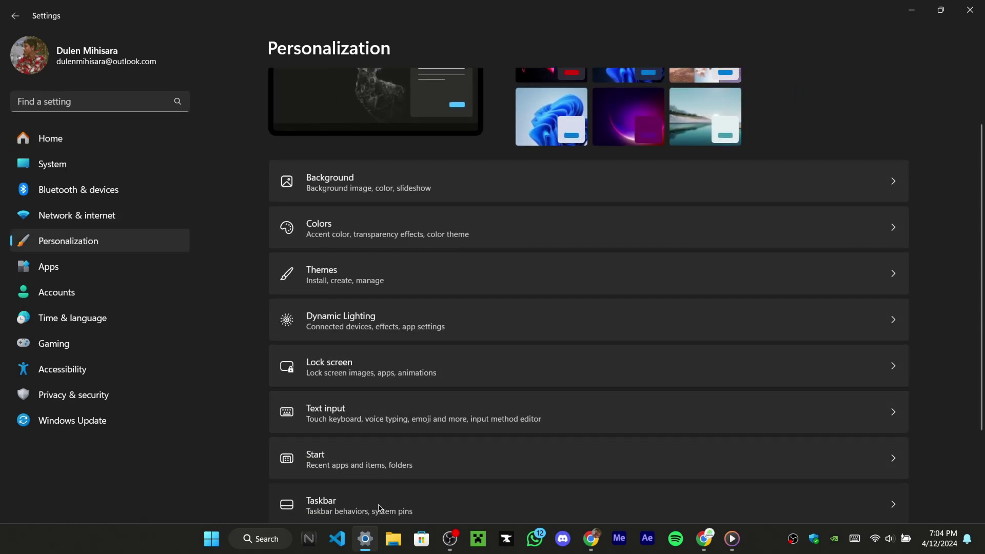
pyautogui.click(379, 507)
pyautogui.scroll(-2, 585, 259)
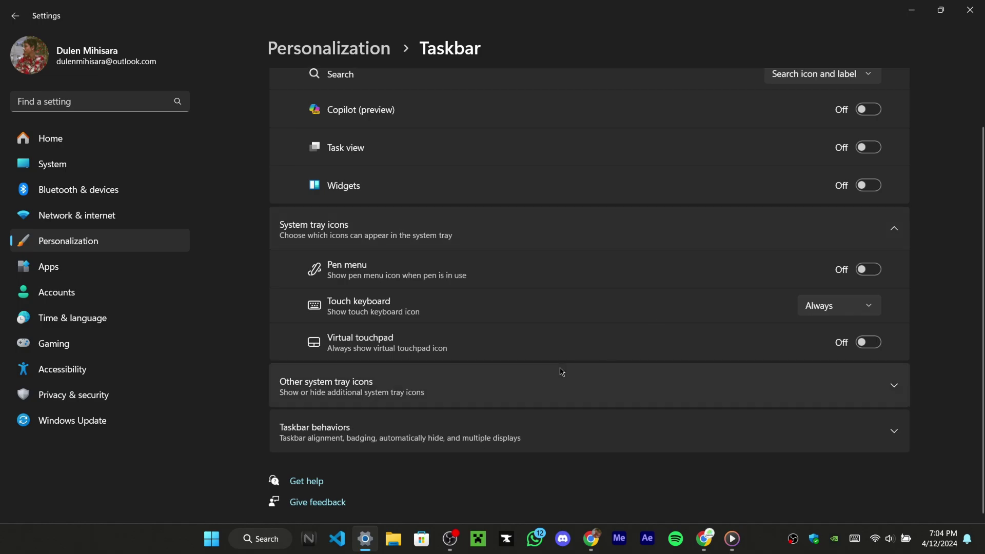
pyautogui.click(670, 384)
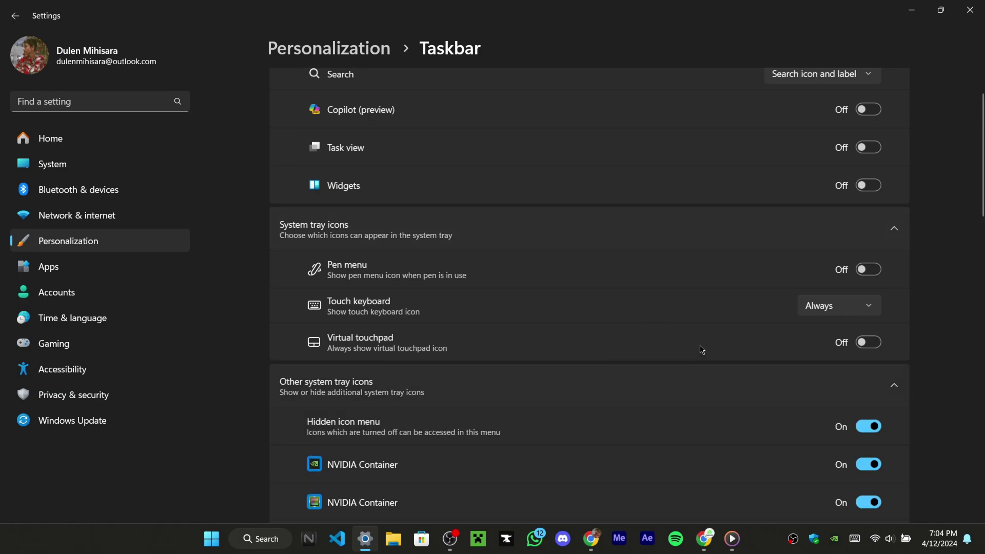
pyautogui.scroll(-15, 702, 350)
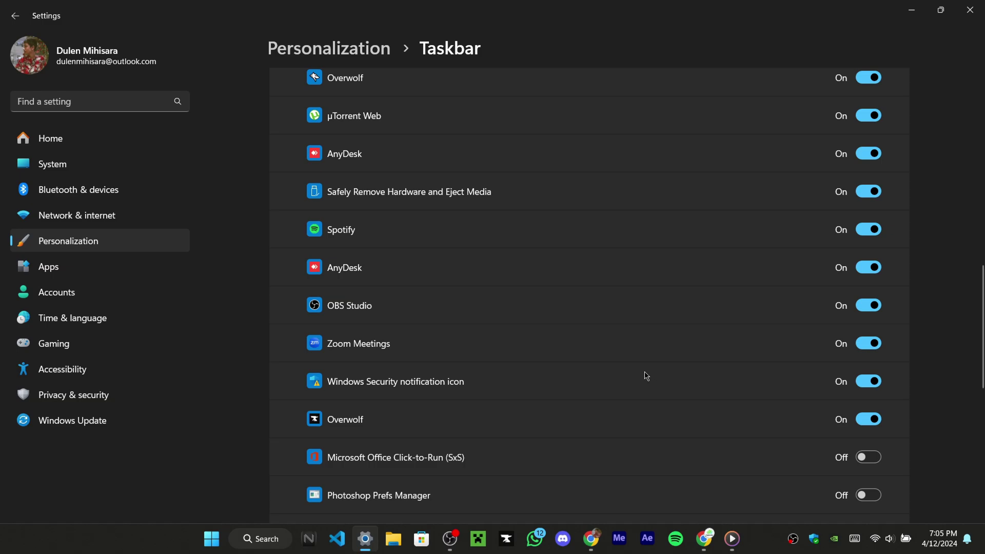
pyautogui.press('super+d')
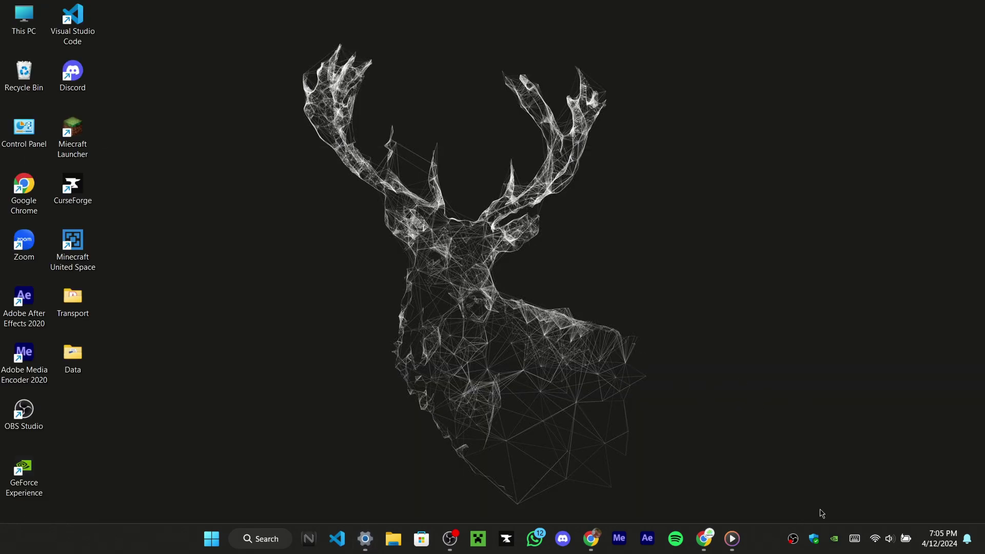
# Step: Run a quick scan from the virus and threat protection page of Windows Security
pyautogui.click(821, 540)
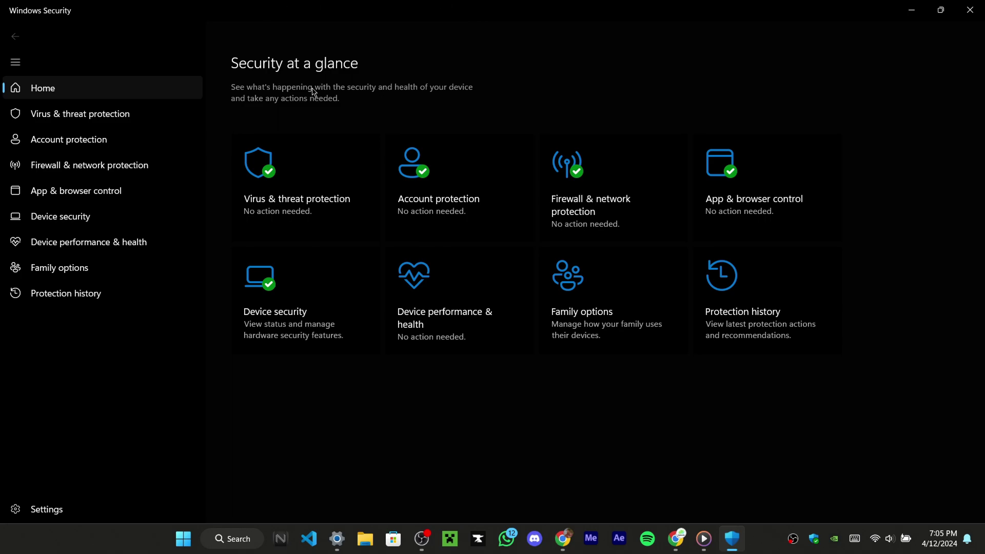
pyautogui.click(352, 177)
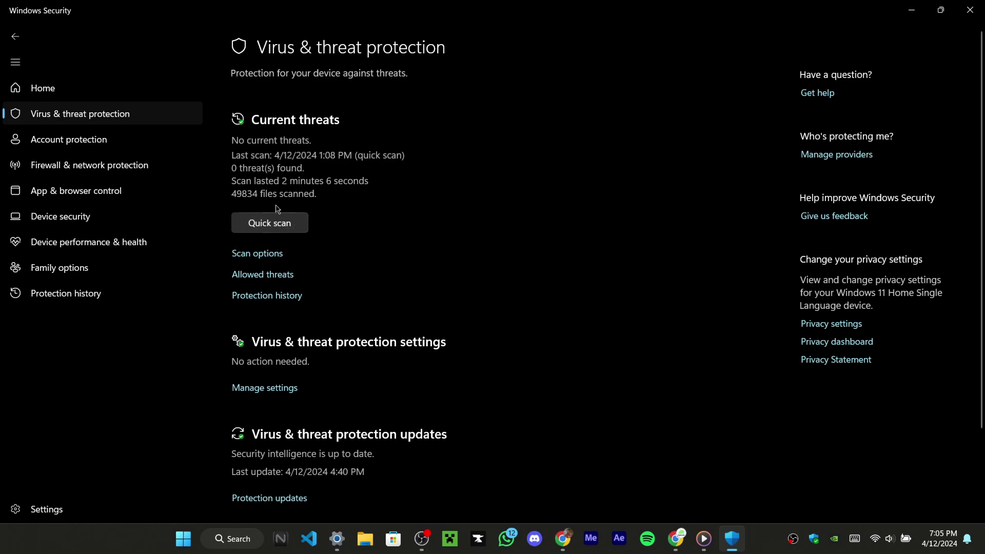
pyautogui.click(288, 227)
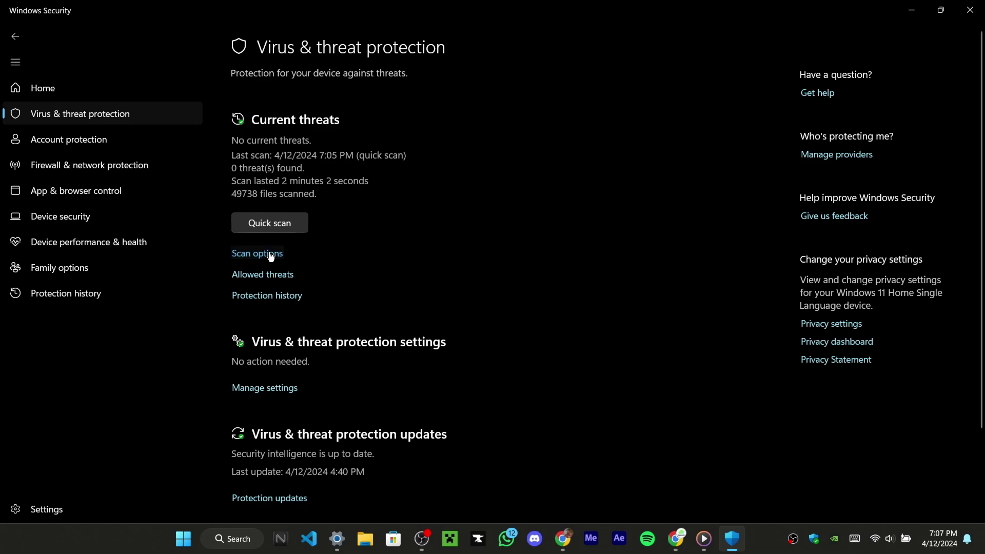
# Step: Review the available virus scan options, return to the Windows Security home page and show the desktop
pyautogui.click(272, 254)
pyautogui.scroll(-1, 359, 216)
pyautogui.scroll(1, 376, 211)
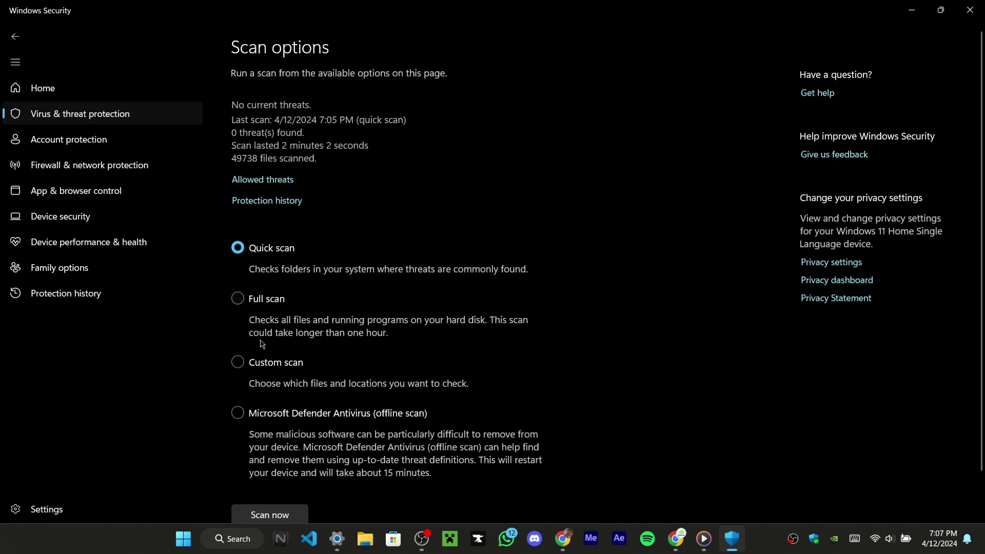
pyautogui.scroll(-1, 436, 343)
pyautogui.scroll(1, 502, 308)
pyautogui.click(97, 89)
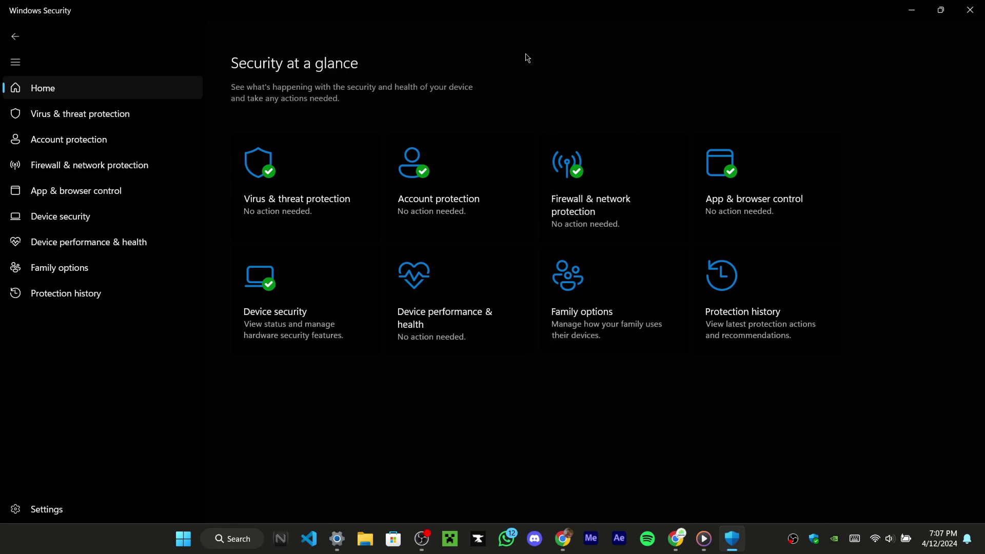
pyautogui.press('super+d')
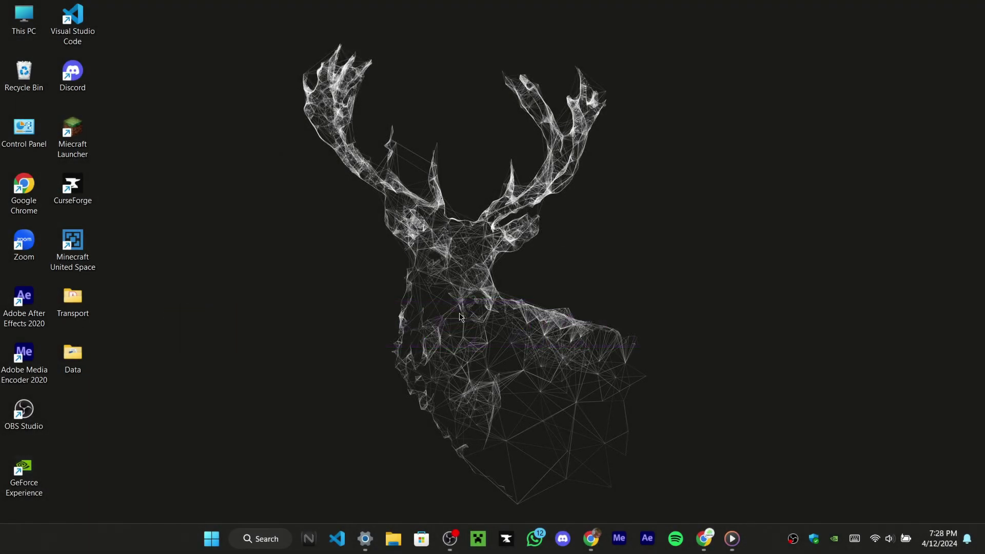
# Step: Launch System Configuration by running the msconfig command
pyautogui.press('super+r')
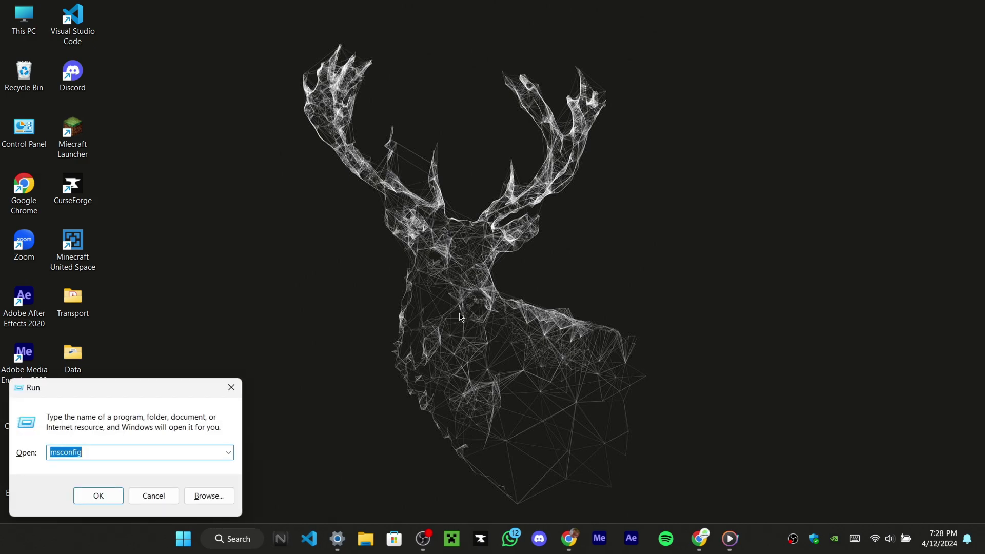
pyautogui.write('ms')
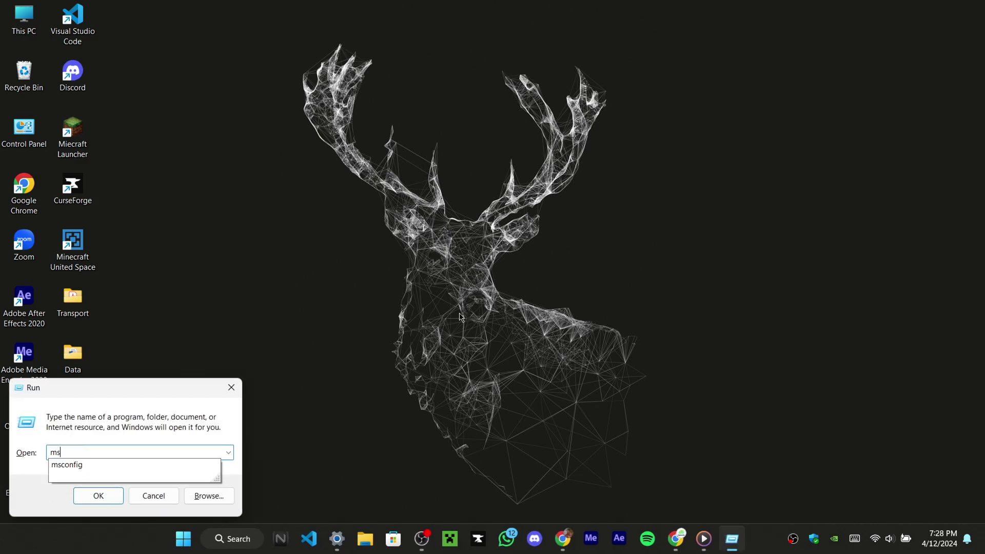
pyautogui.write('config')
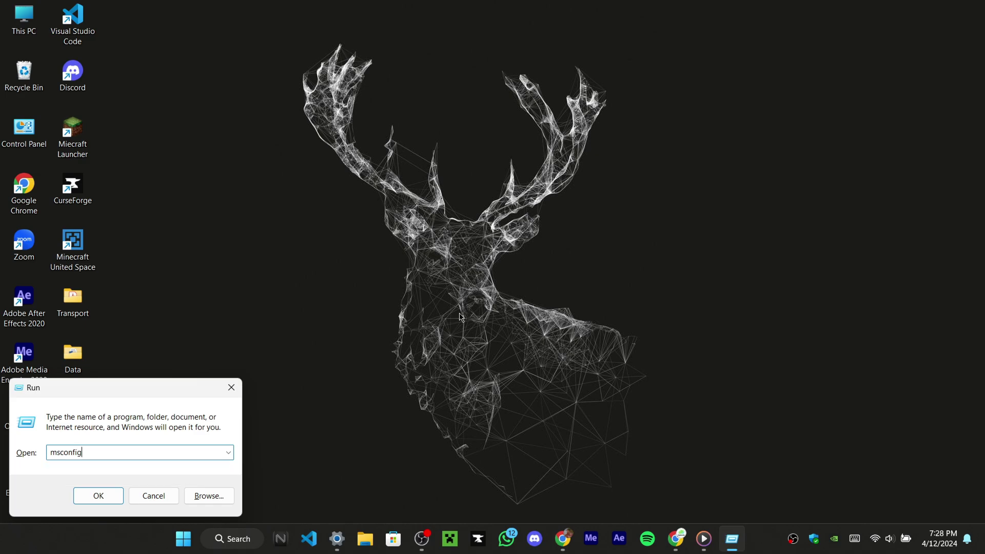
pyautogui.press('Return')
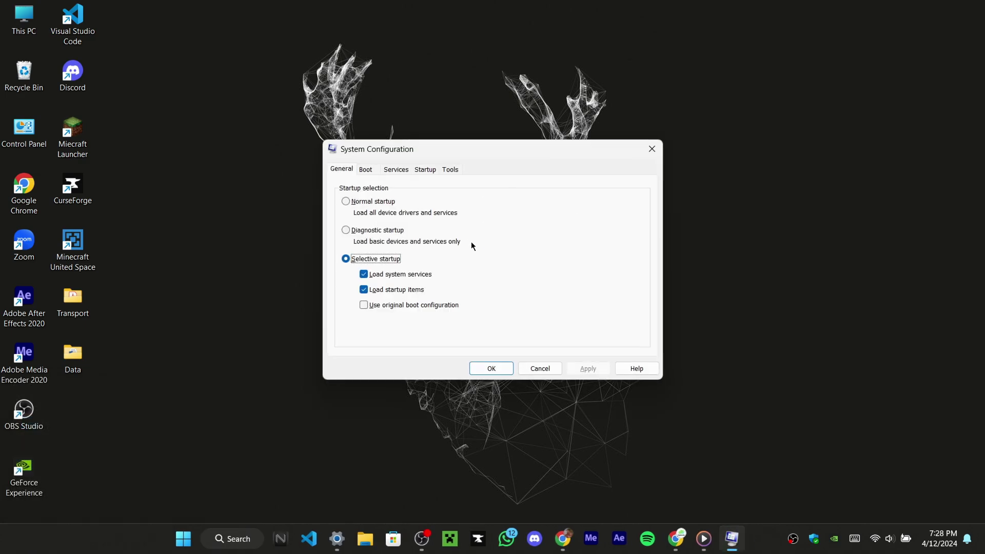
# Step: Set the number of processors to 12 in the advanced boot options for Windows 11
pyautogui.click(370, 170)
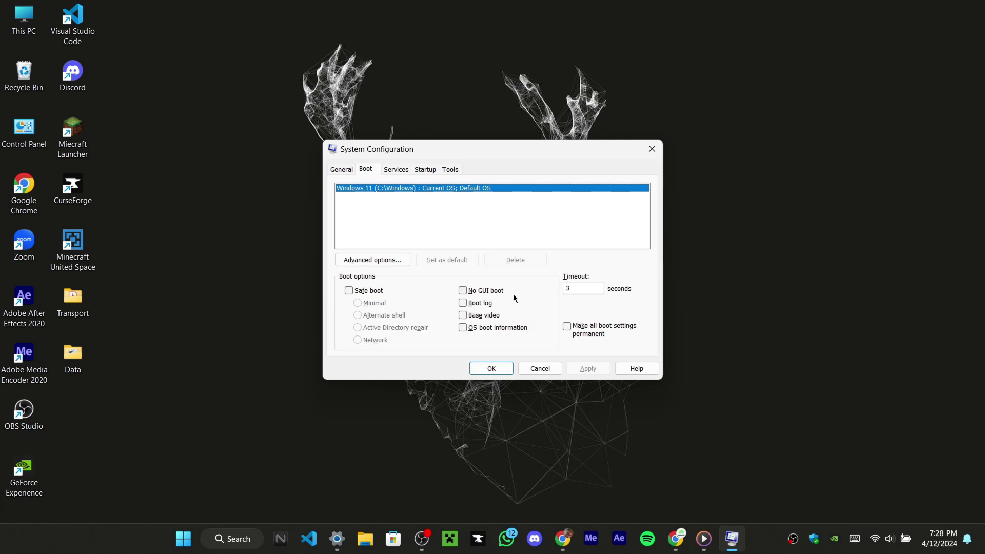
pyautogui.moveTo(578, 288); pyautogui.dragTo(558, 286)
pyautogui.click(370, 260)
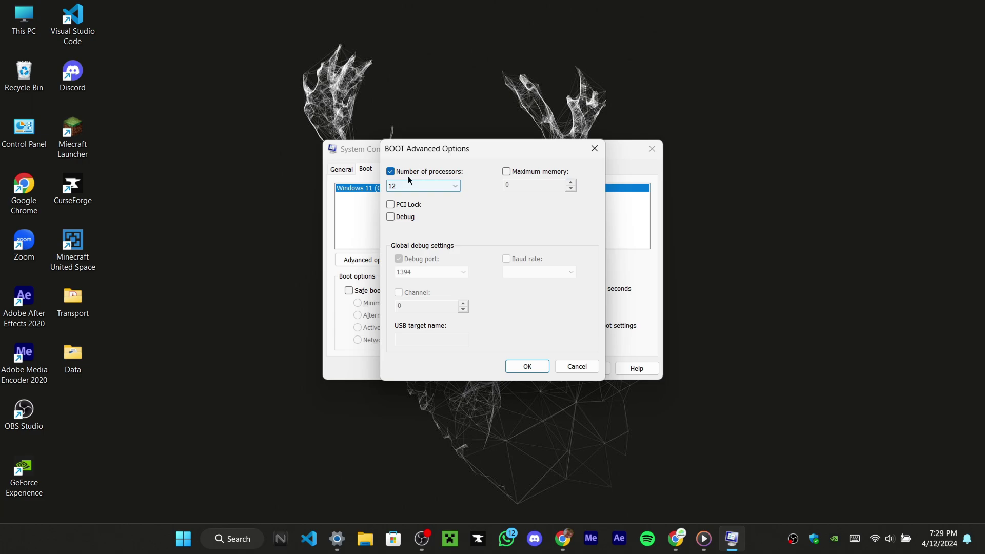
pyautogui.click(436, 185)
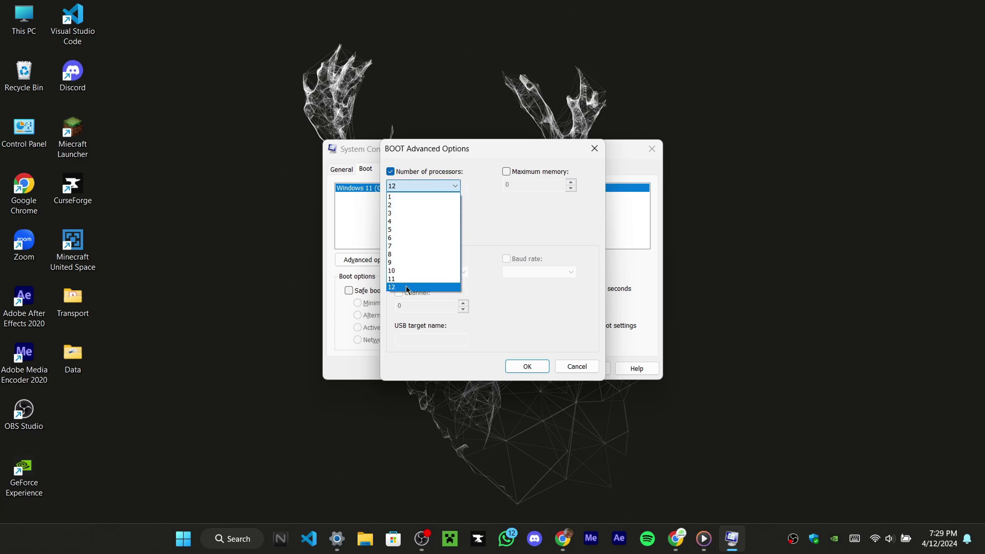
pyautogui.click(496, 222)
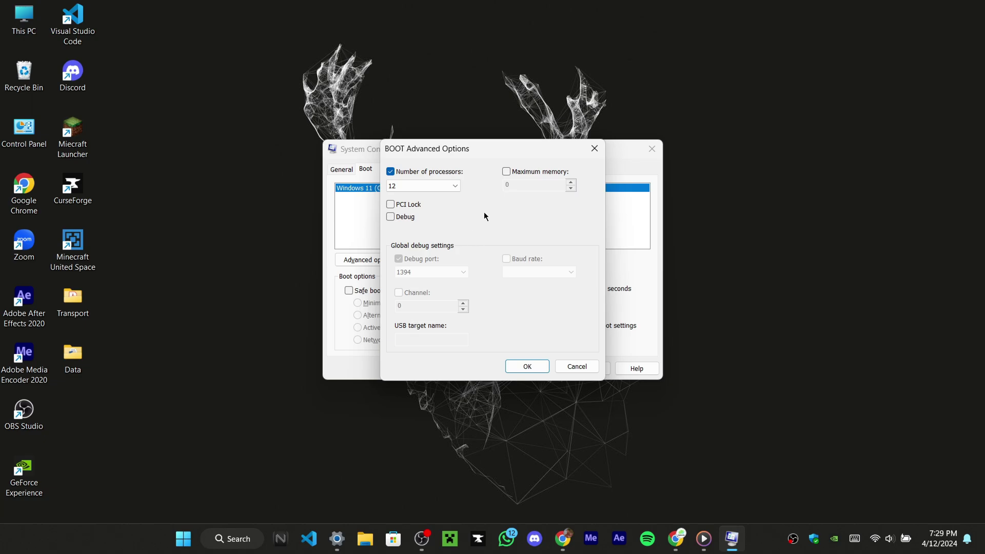
pyautogui.click(525, 368)
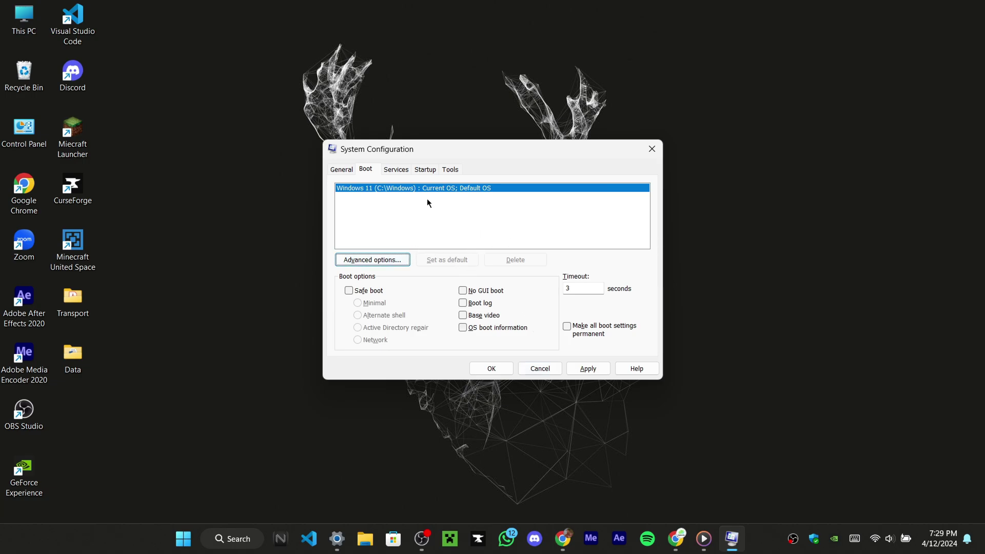
# Step: Hide all Microsoft services in the System Configuration services list and look through the remaining ones
pyautogui.click(397, 170)
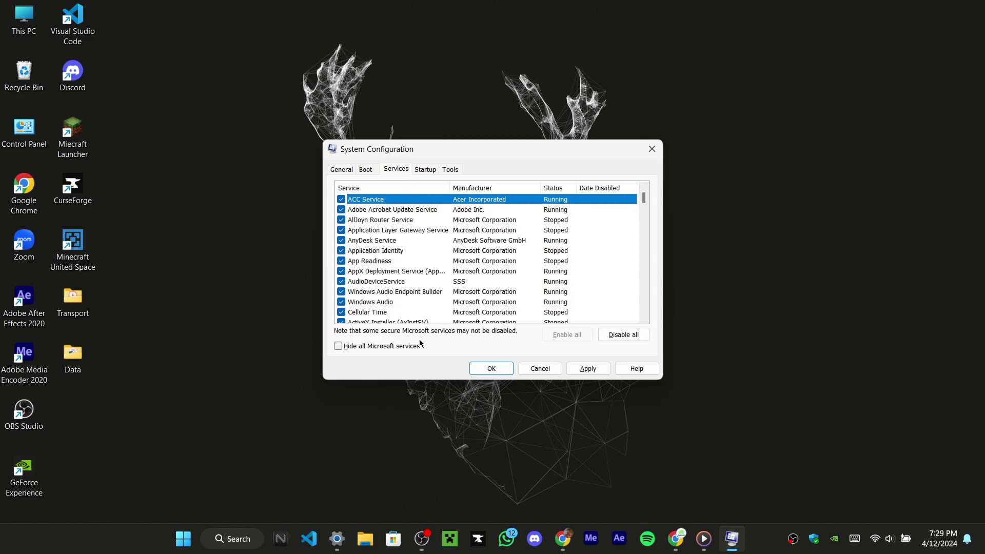
pyautogui.click(339, 346)
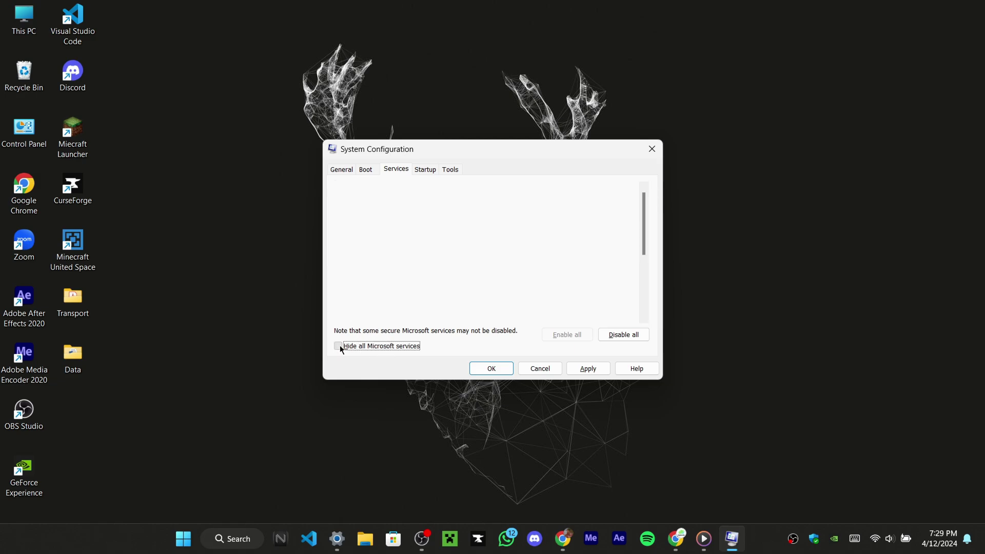
pyautogui.scroll(-4, 431, 250)
pyautogui.scroll(4, 413, 254)
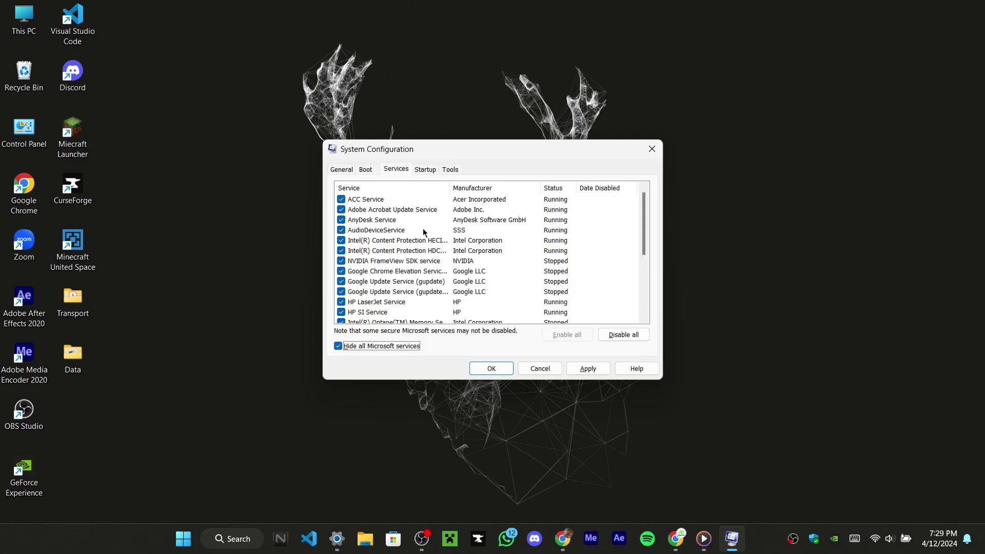
# Step: Disable AnyDesk Service and Adobe Acrobat Update Service and apply the configuration changes
pyautogui.click(341, 221)
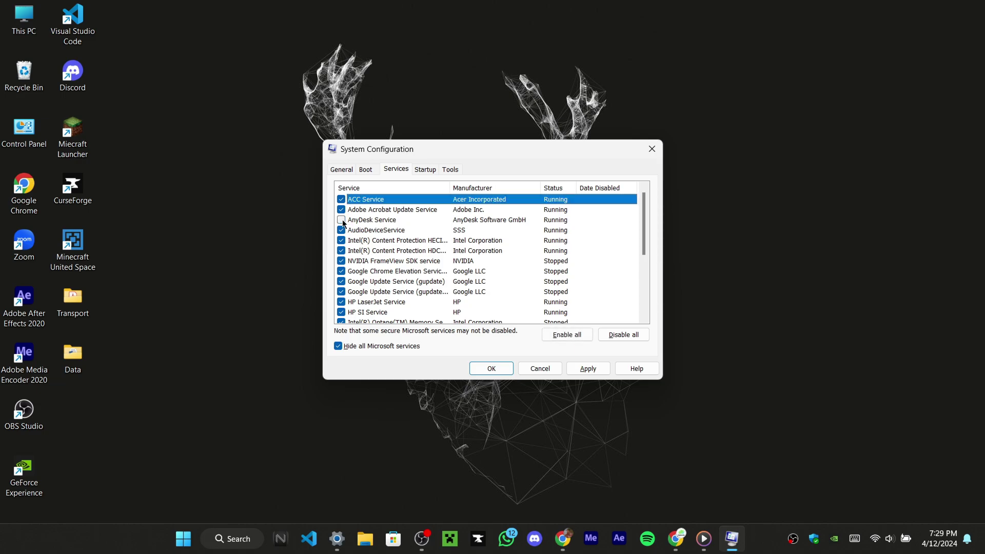
pyautogui.click(341, 210)
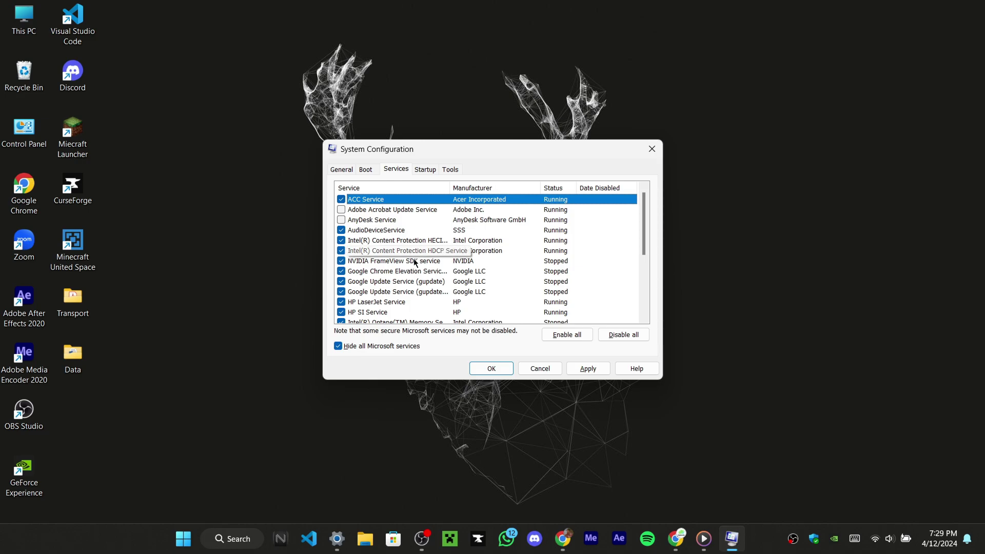
pyautogui.click(593, 369)
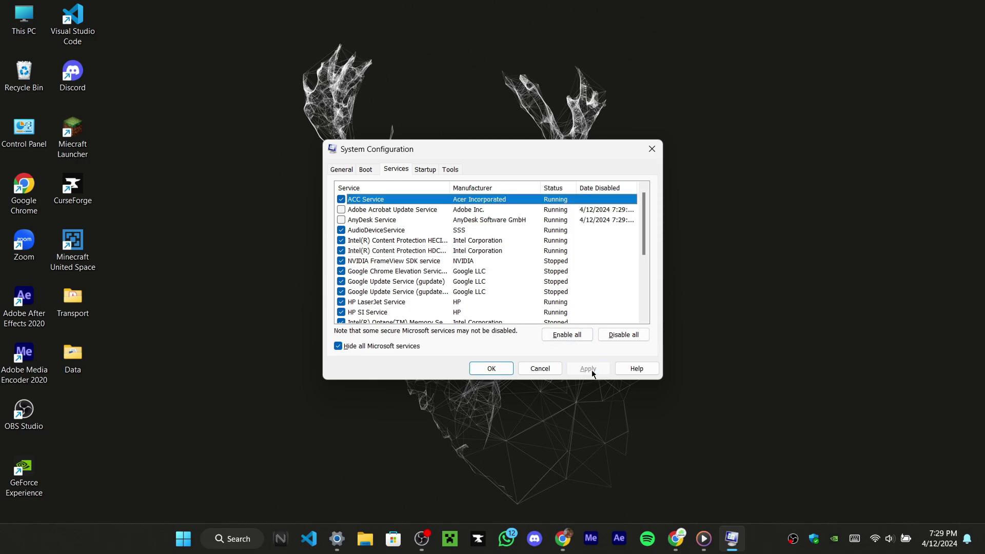
# Step: Confirm the System Configuration changes and exit without restarting the computer
pyautogui.click(493, 370)
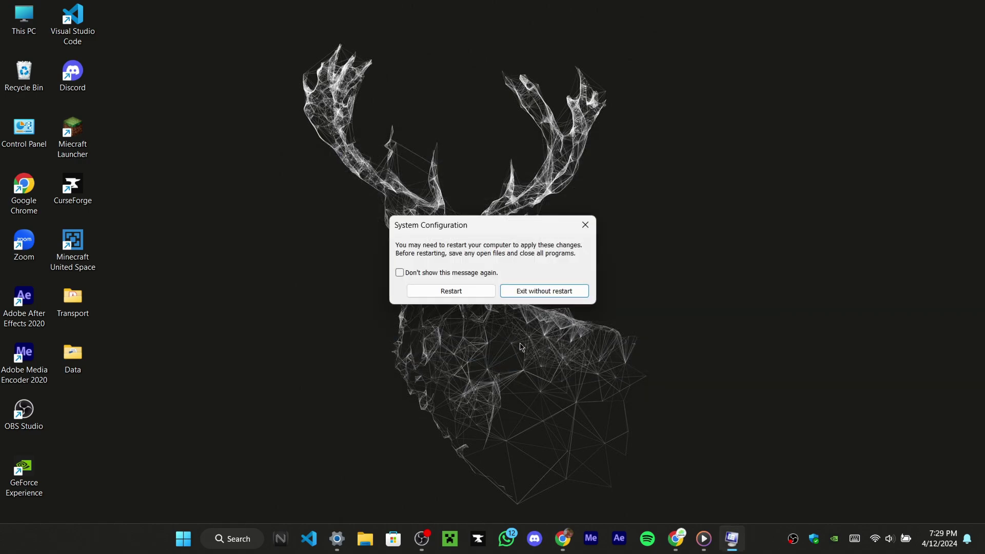
pyautogui.click(535, 291)
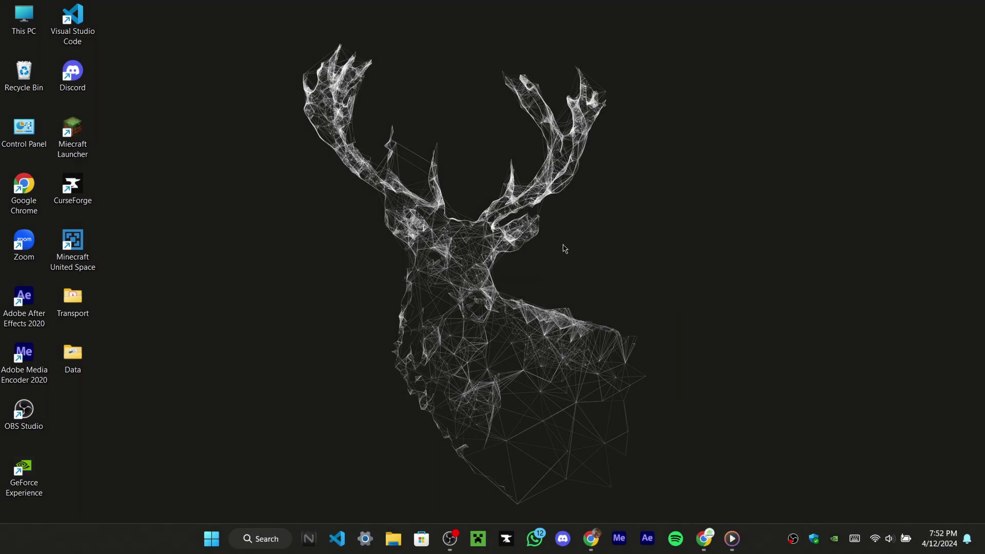
# Step: Switch to Google Chrome, search for "microsoft pc manager" and open the official Microsoft PC Manager website
pyautogui.click(591, 538)
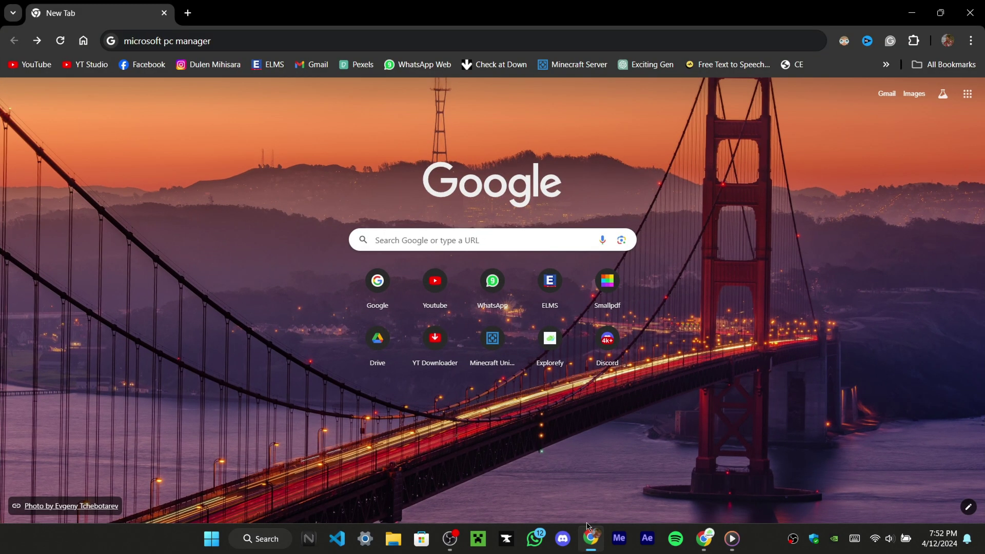
pyautogui.click(220, 41)
pyautogui.click(258, 41)
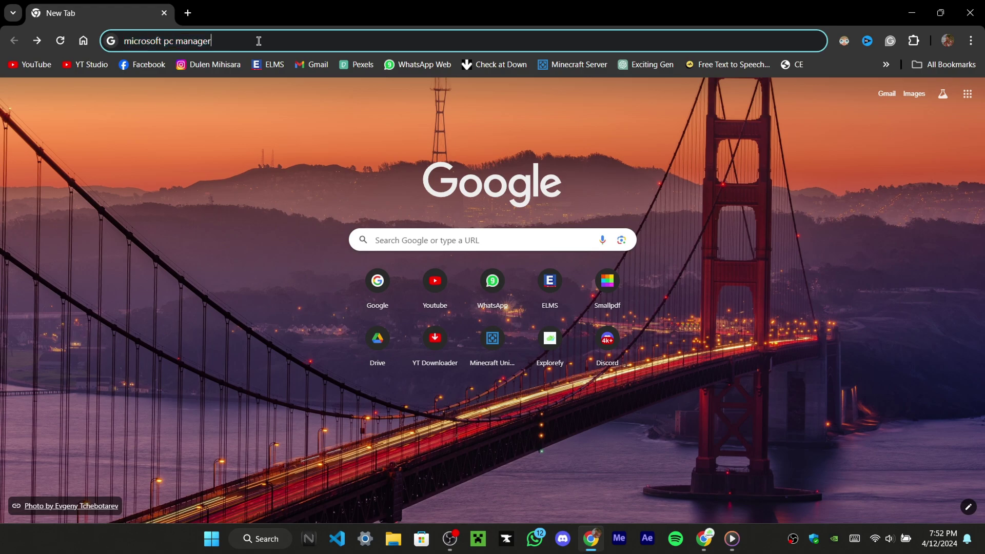
pyautogui.press('Return')
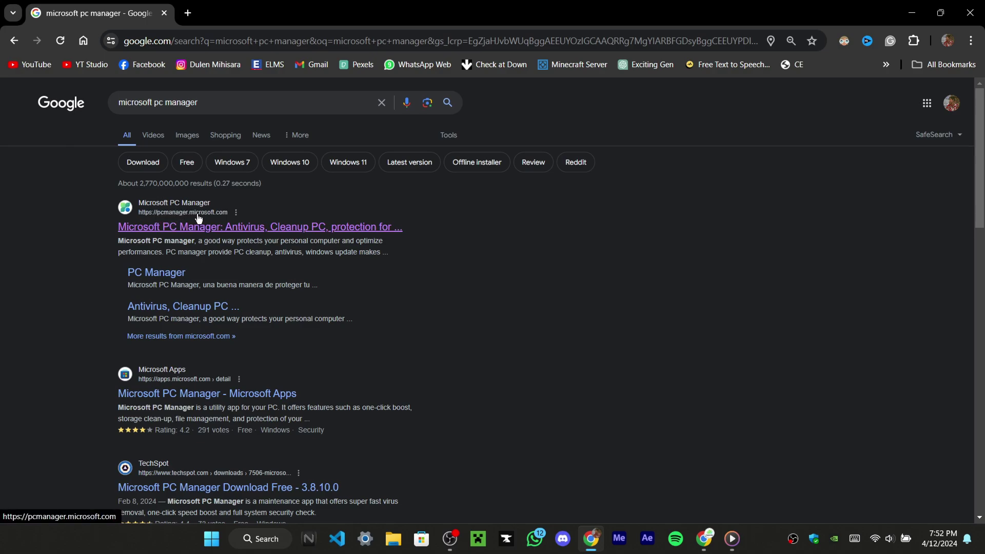
pyautogui.click(248, 230)
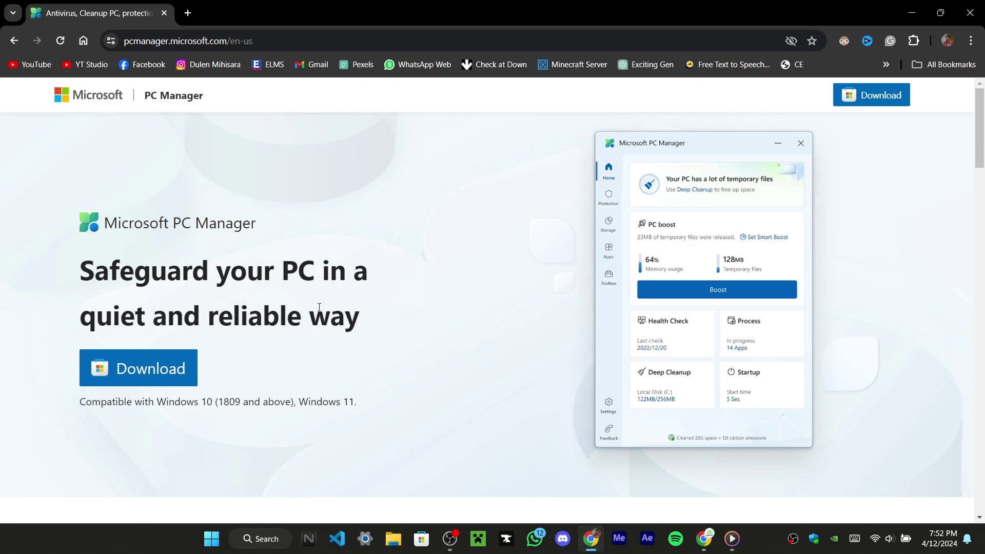
# Step: Launch the installed PC Manager app from Windows search and run its PC boost
pyautogui.press('super+d')
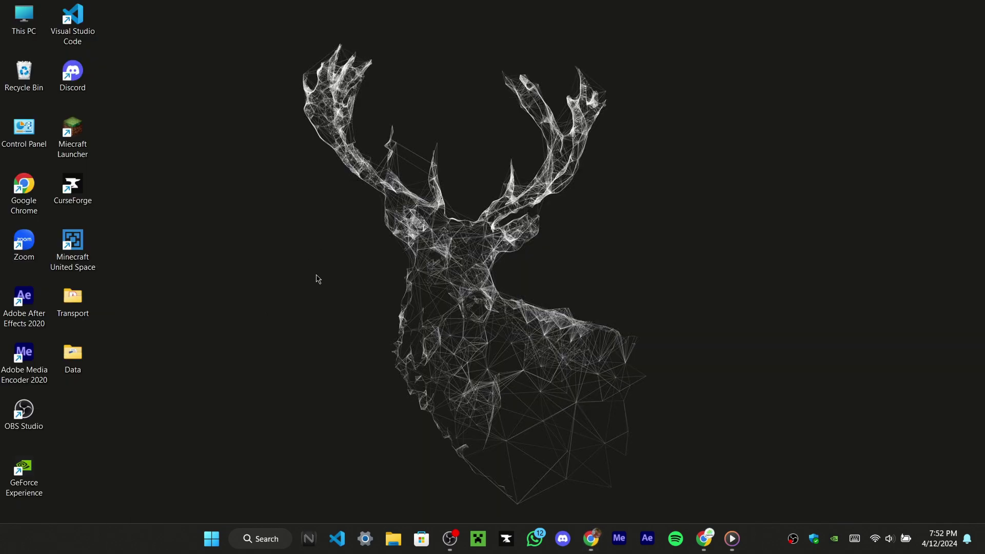
pyautogui.press('super+s')
pyautogui.write('pc')
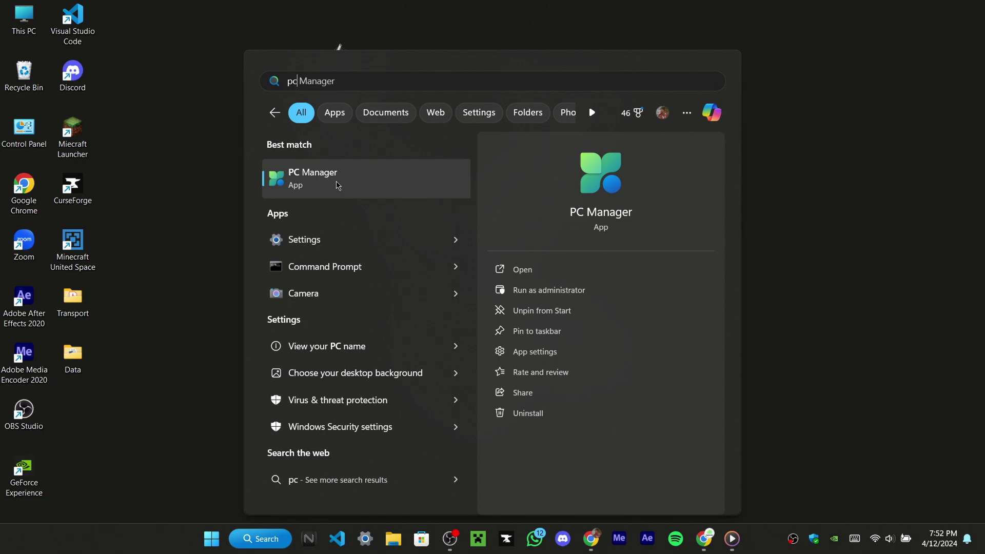
pyautogui.click(338, 185)
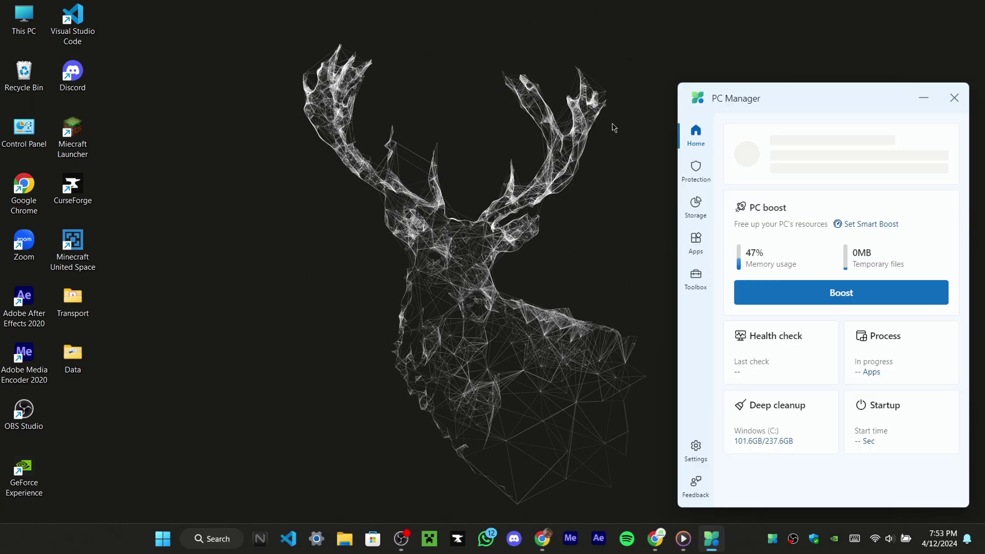
pyautogui.moveTo(792, 100); pyautogui.dragTo(487, 65)
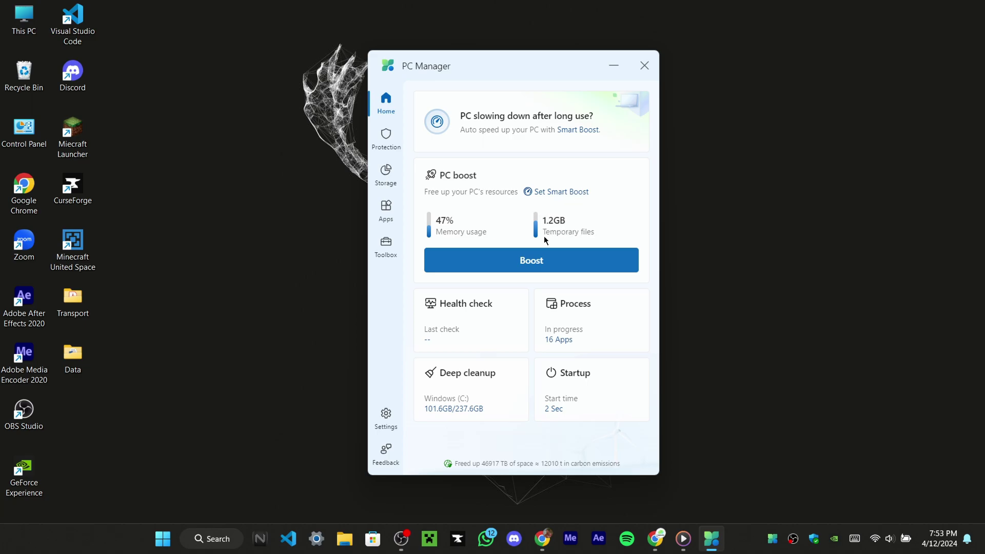
pyautogui.click(566, 266)
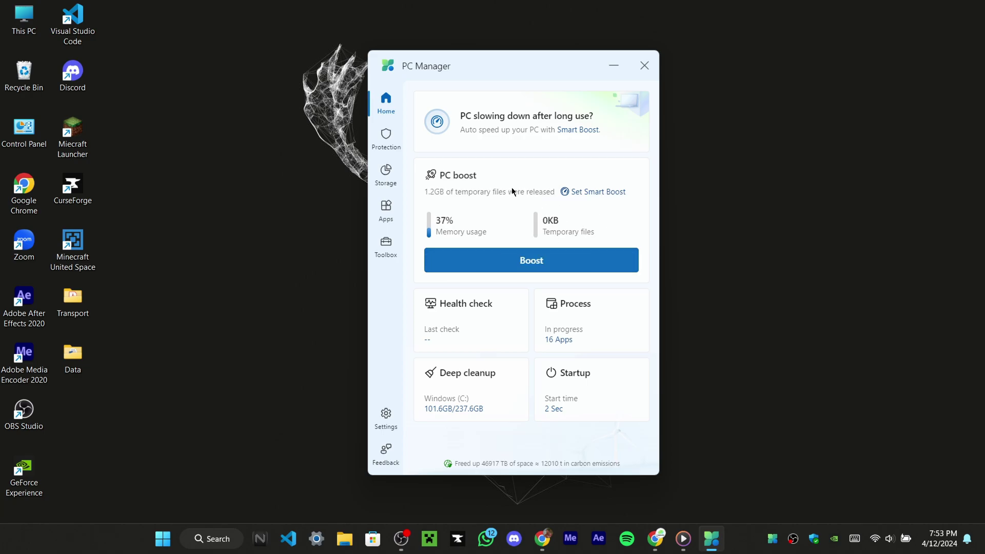
# Step: Run a Deep cleanup scan, exclude Windows Update cleanup, and include Windows Prefetch, OneDrive, Adobe Photoshop and Edge temporary files
pyautogui.click(390, 172)
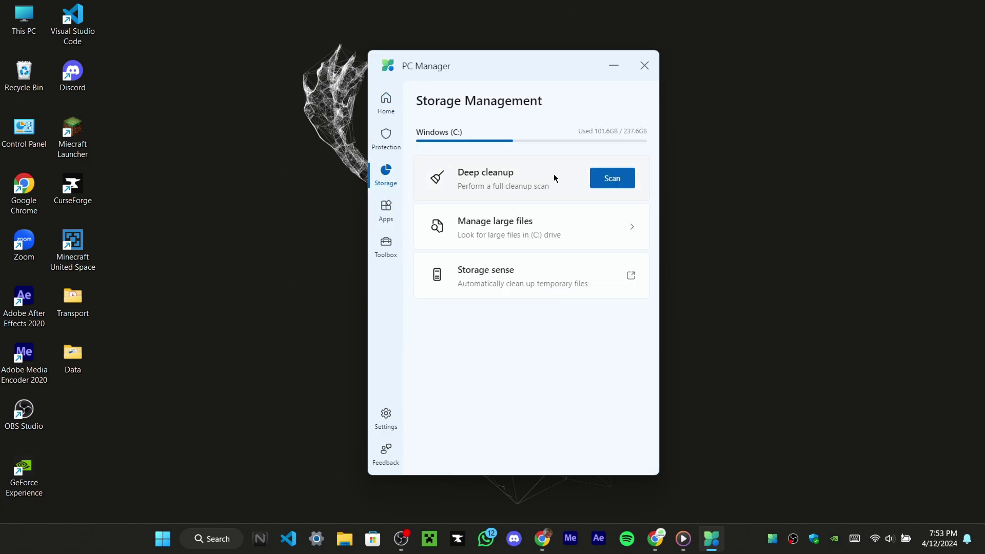
pyautogui.click(609, 181)
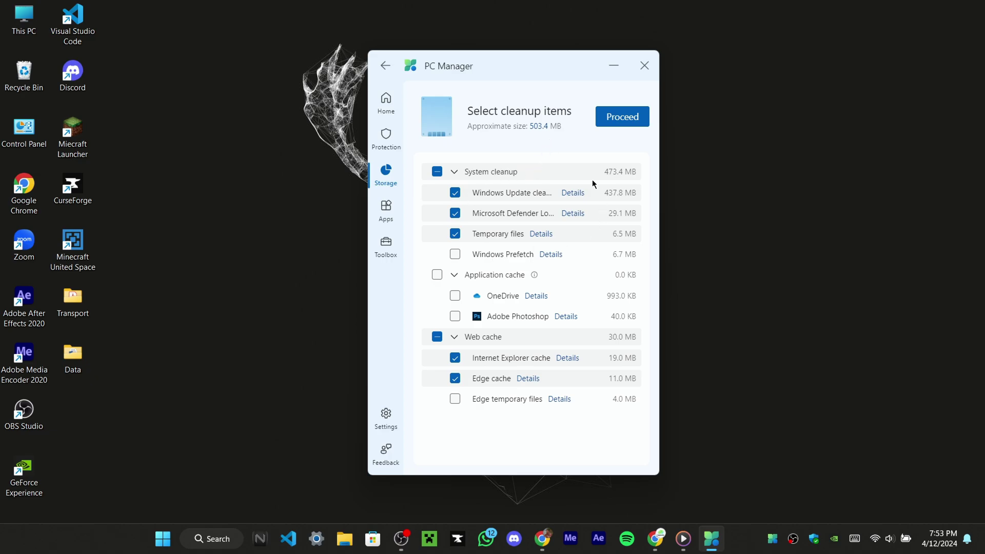
pyautogui.click(455, 193)
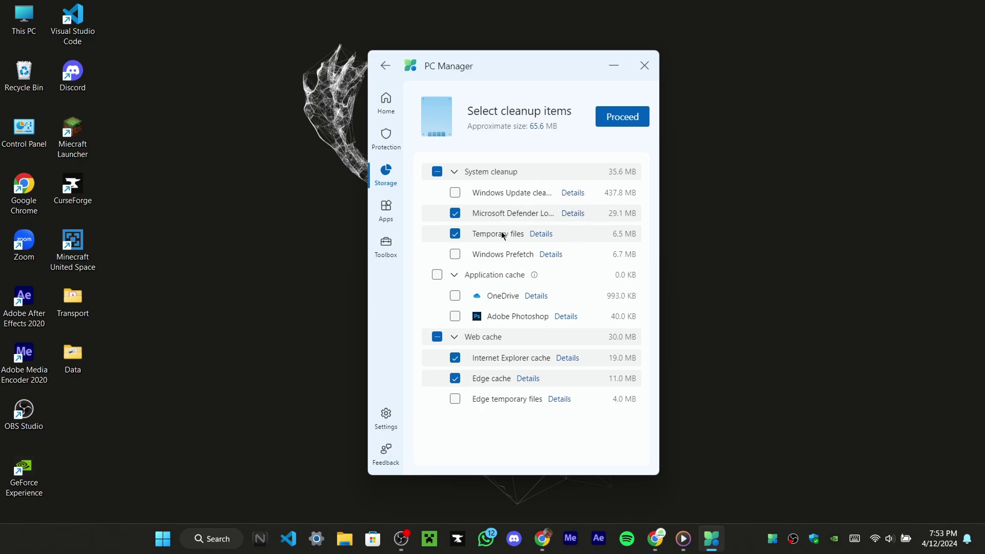
pyautogui.click(455, 254)
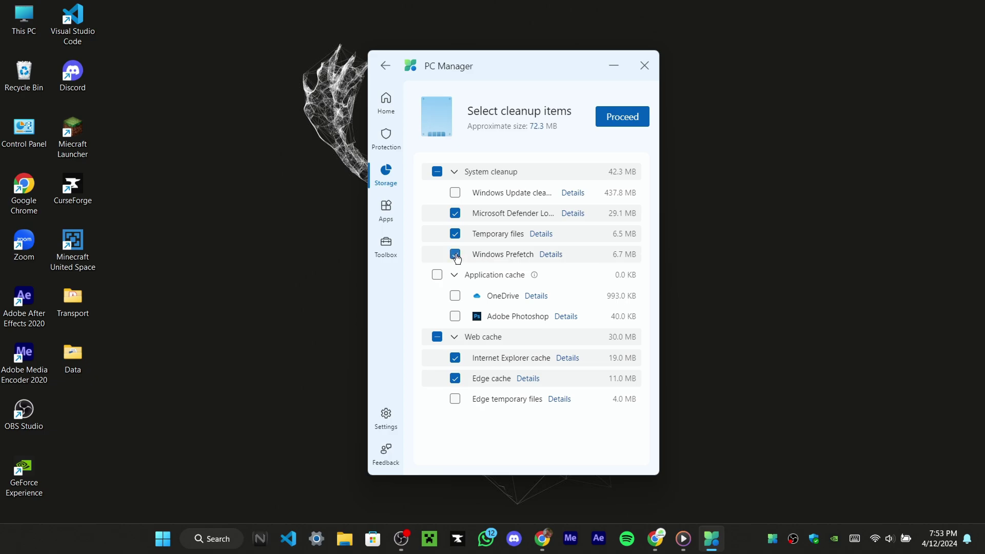
pyautogui.click(454, 295)
pyautogui.click(455, 316)
pyautogui.click(455, 398)
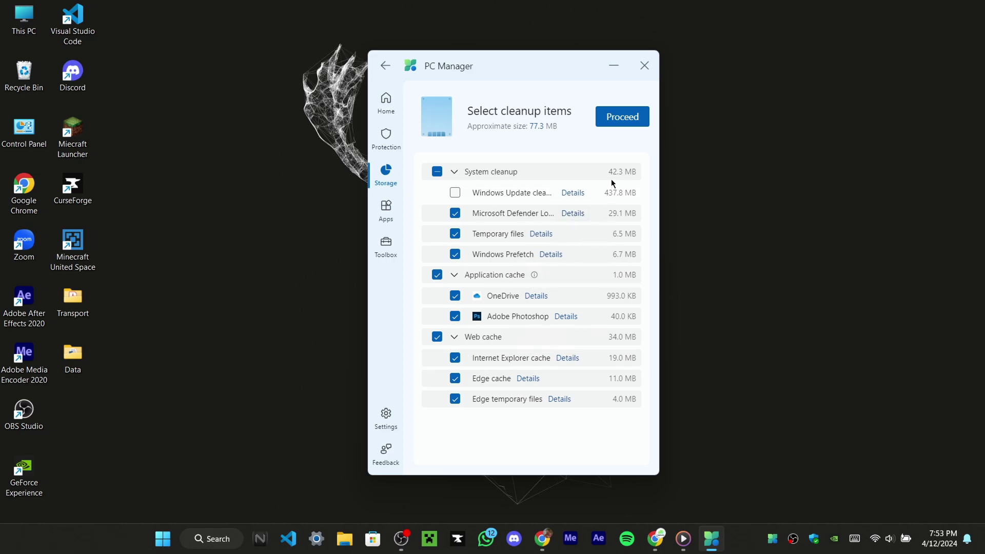
# Step: Clean up the selected items, finish the Deep cleanup and close PC Manager
pyautogui.click(622, 117)
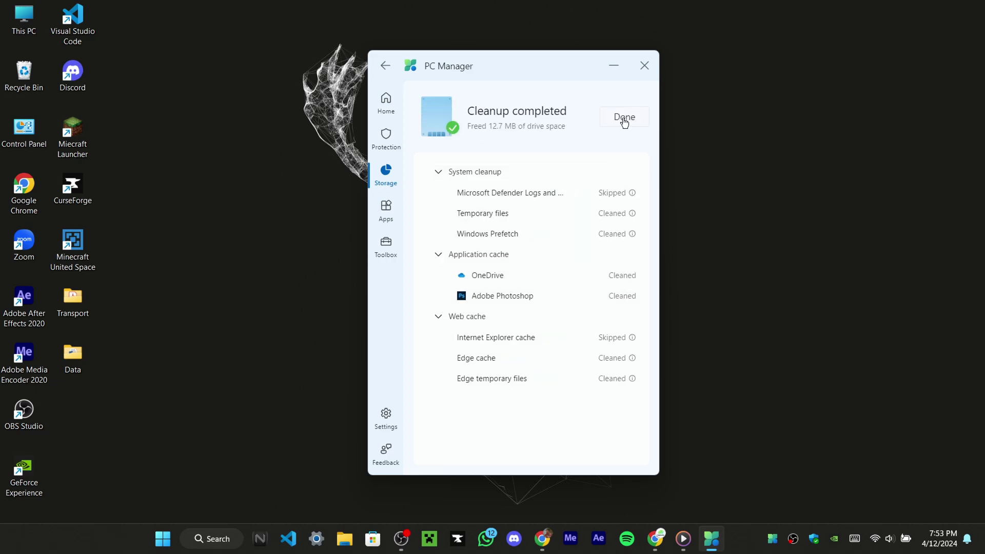
pyautogui.click(623, 119)
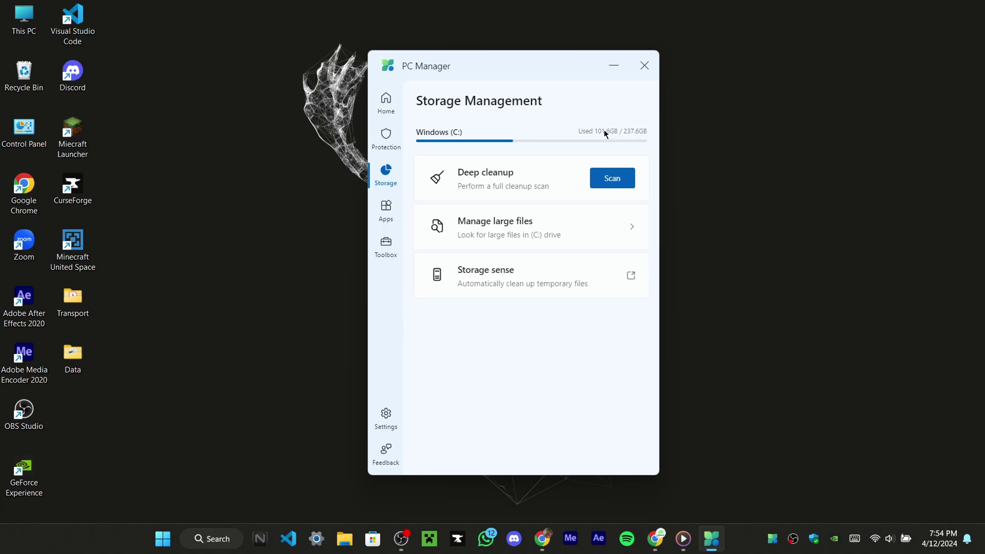
pyautogui.click(387, 107)
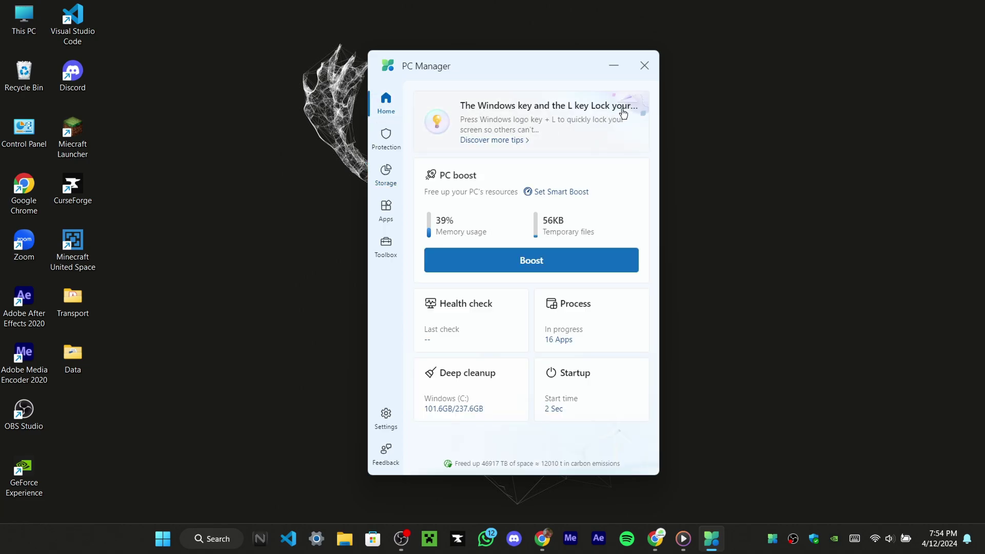
pyautogui.click(644, 65)
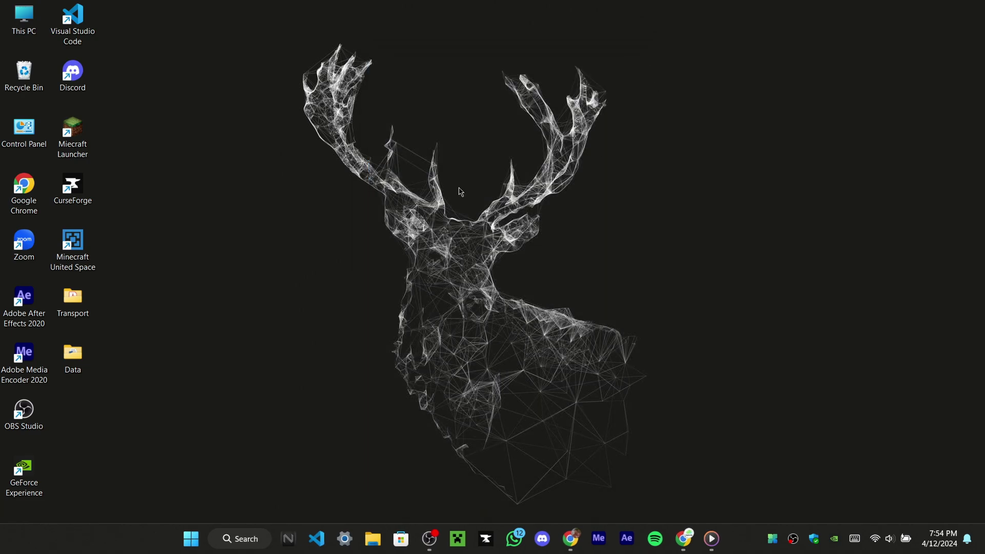